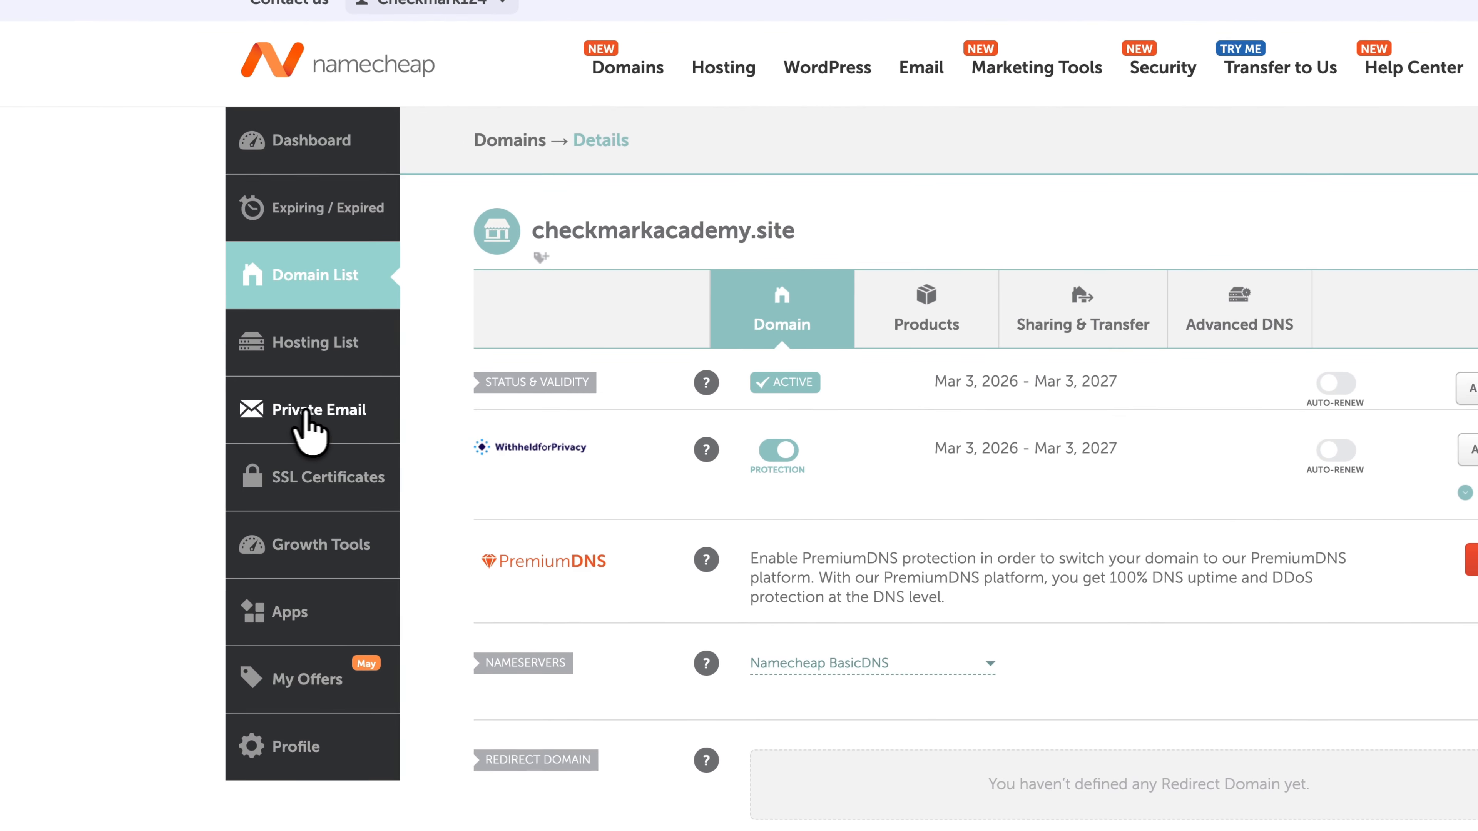
Go from Private Email to the free-trial plans page showing Ultimate, Pro and Starter at €0.00.
click(251, 412)
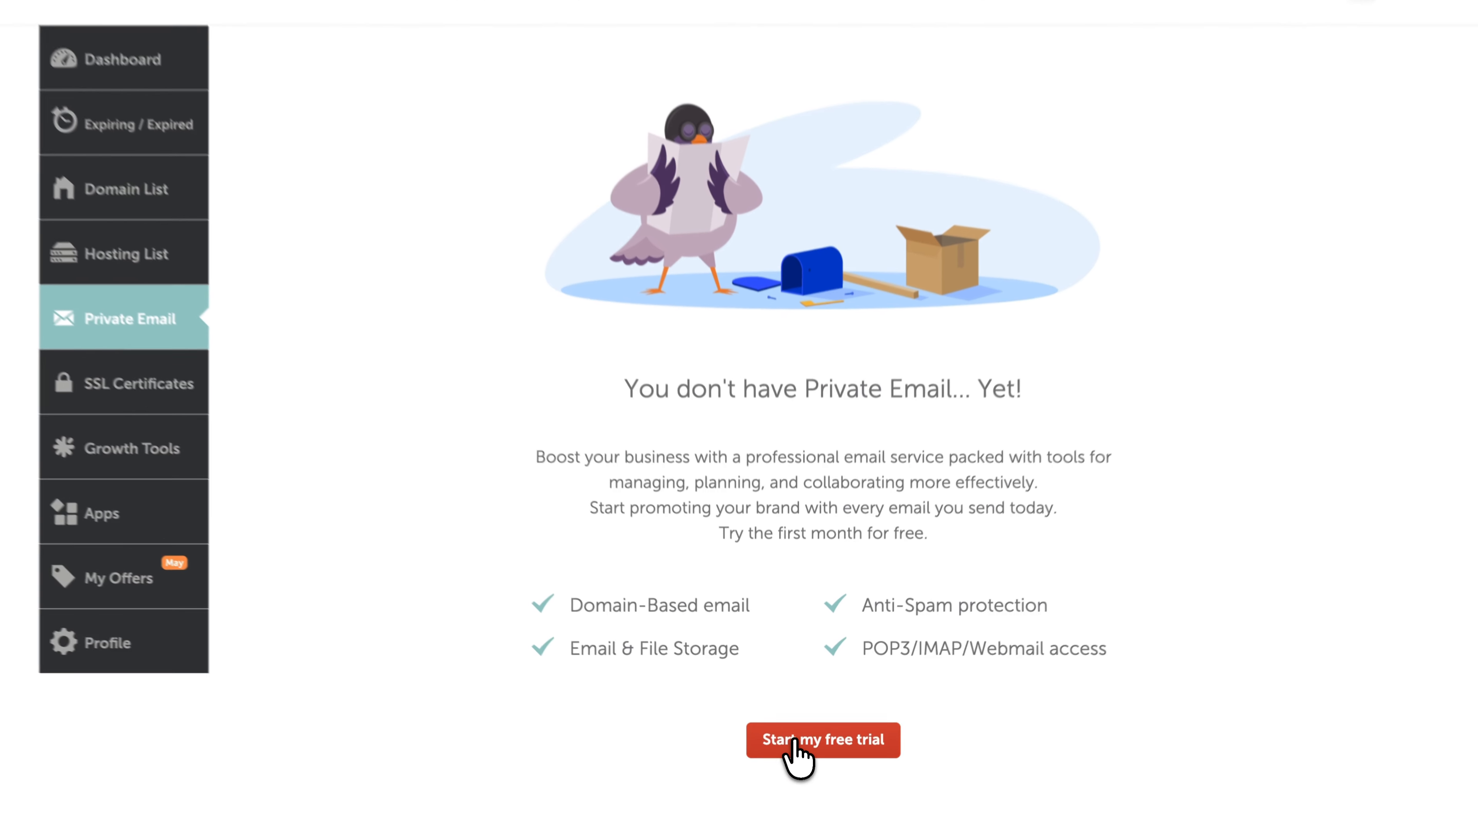
click(796, 757)
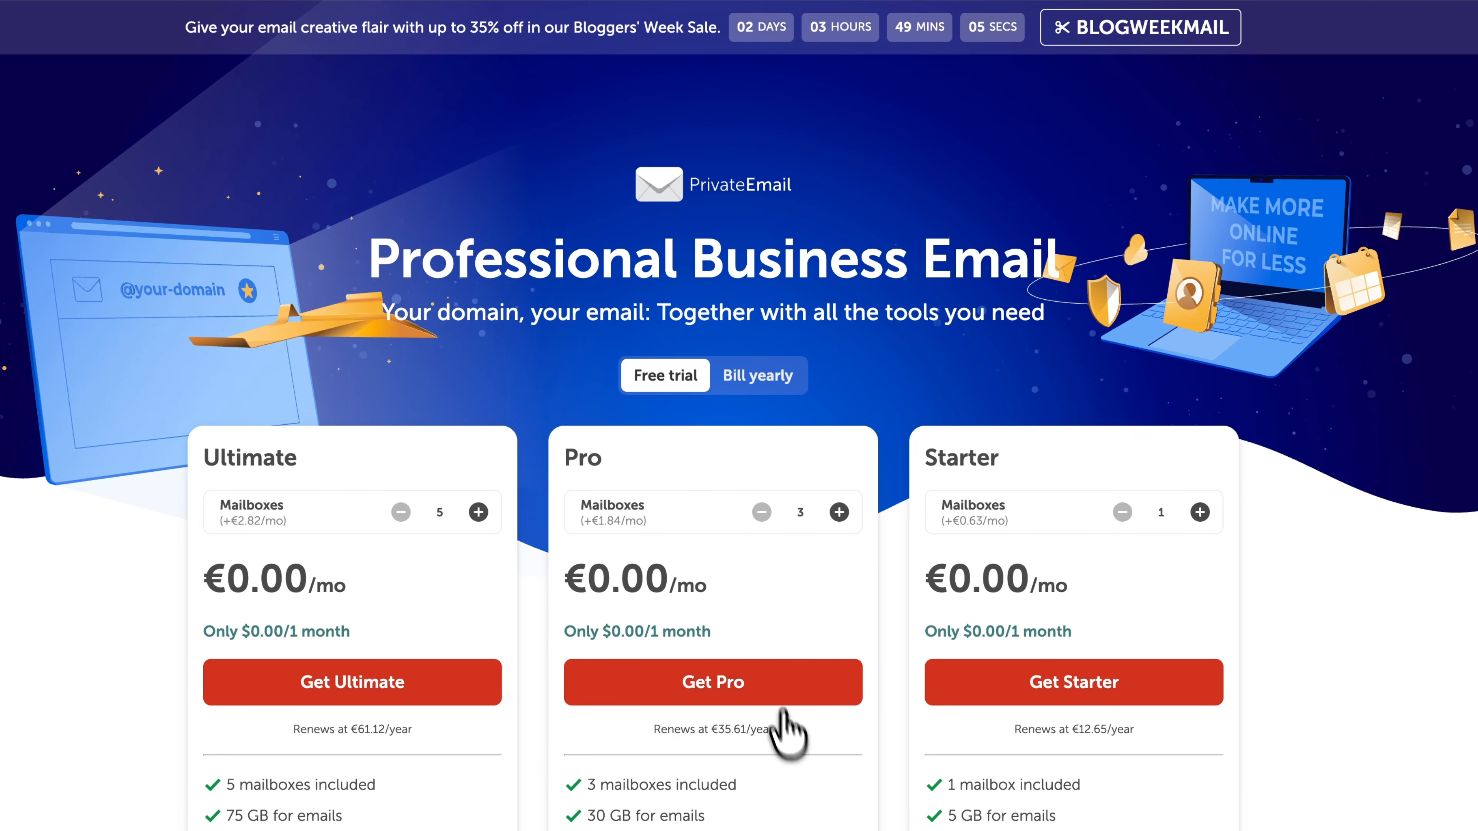
scroll(782, 712, down, 5)
scroll(742, 518, up, 5)
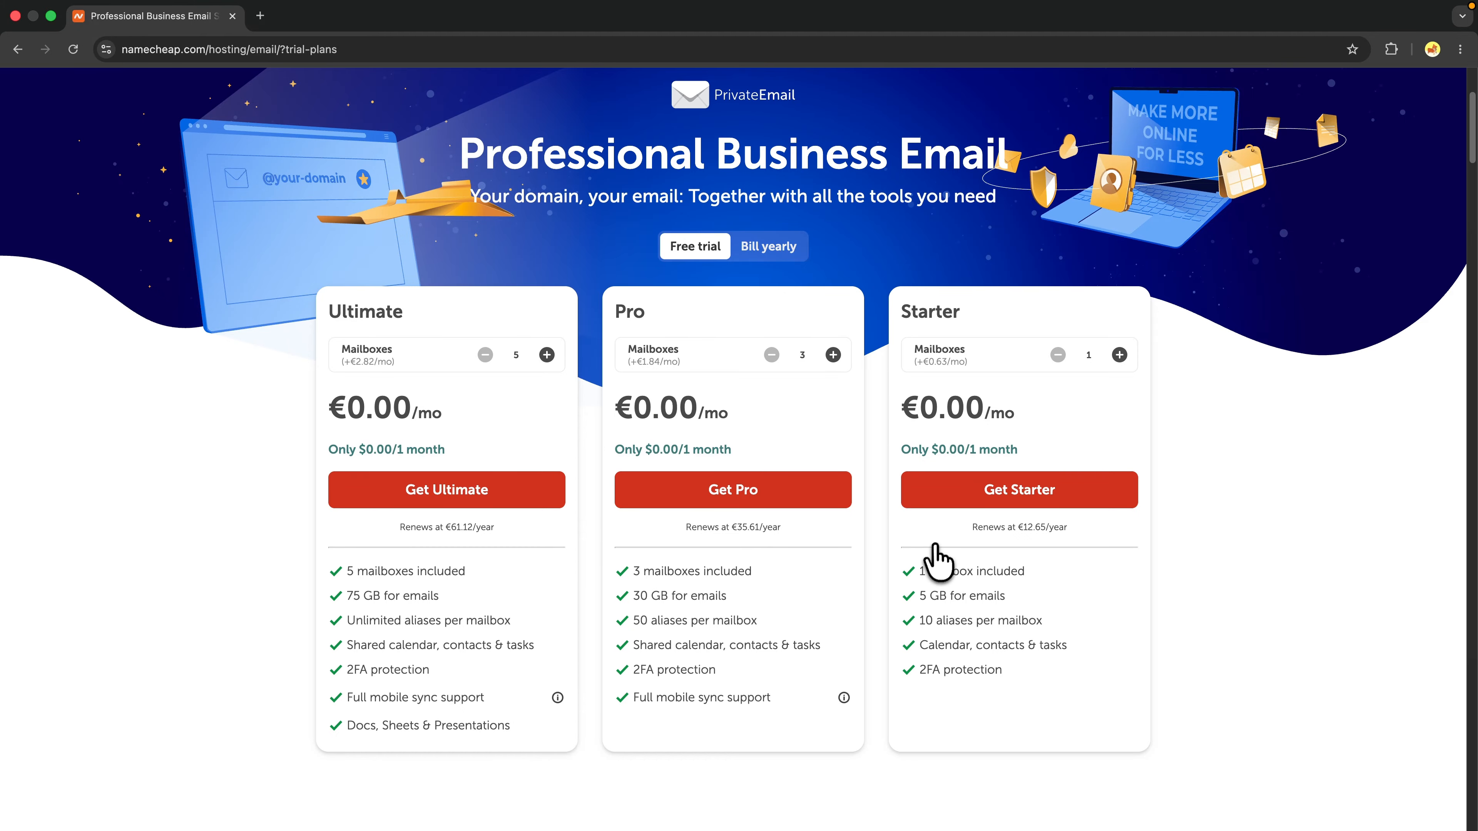
Choose the Starter plan with owned domain checkmarkacademy.site and continue to the cart.
click(962, 492)
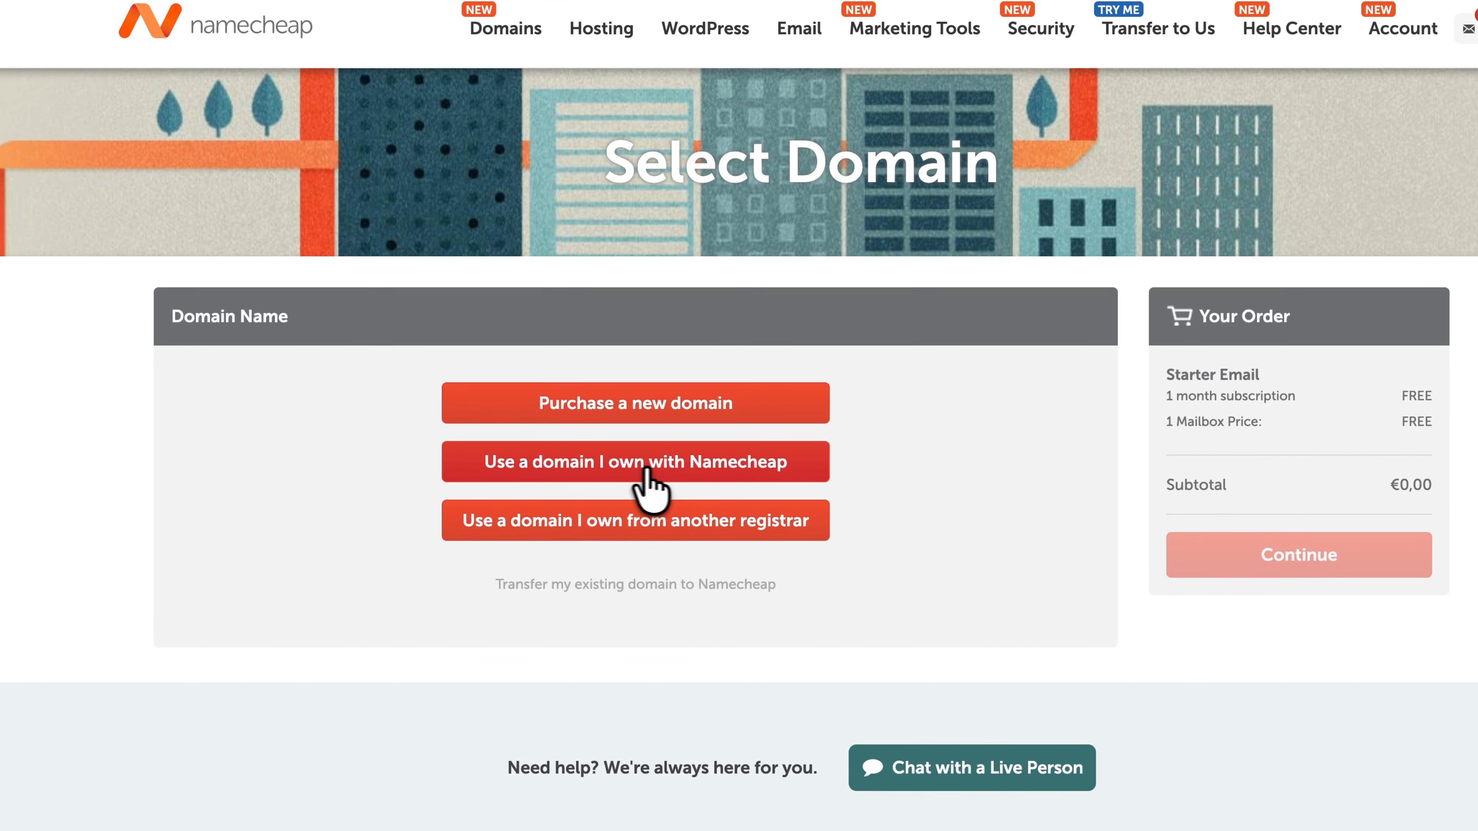
click(596, 486)
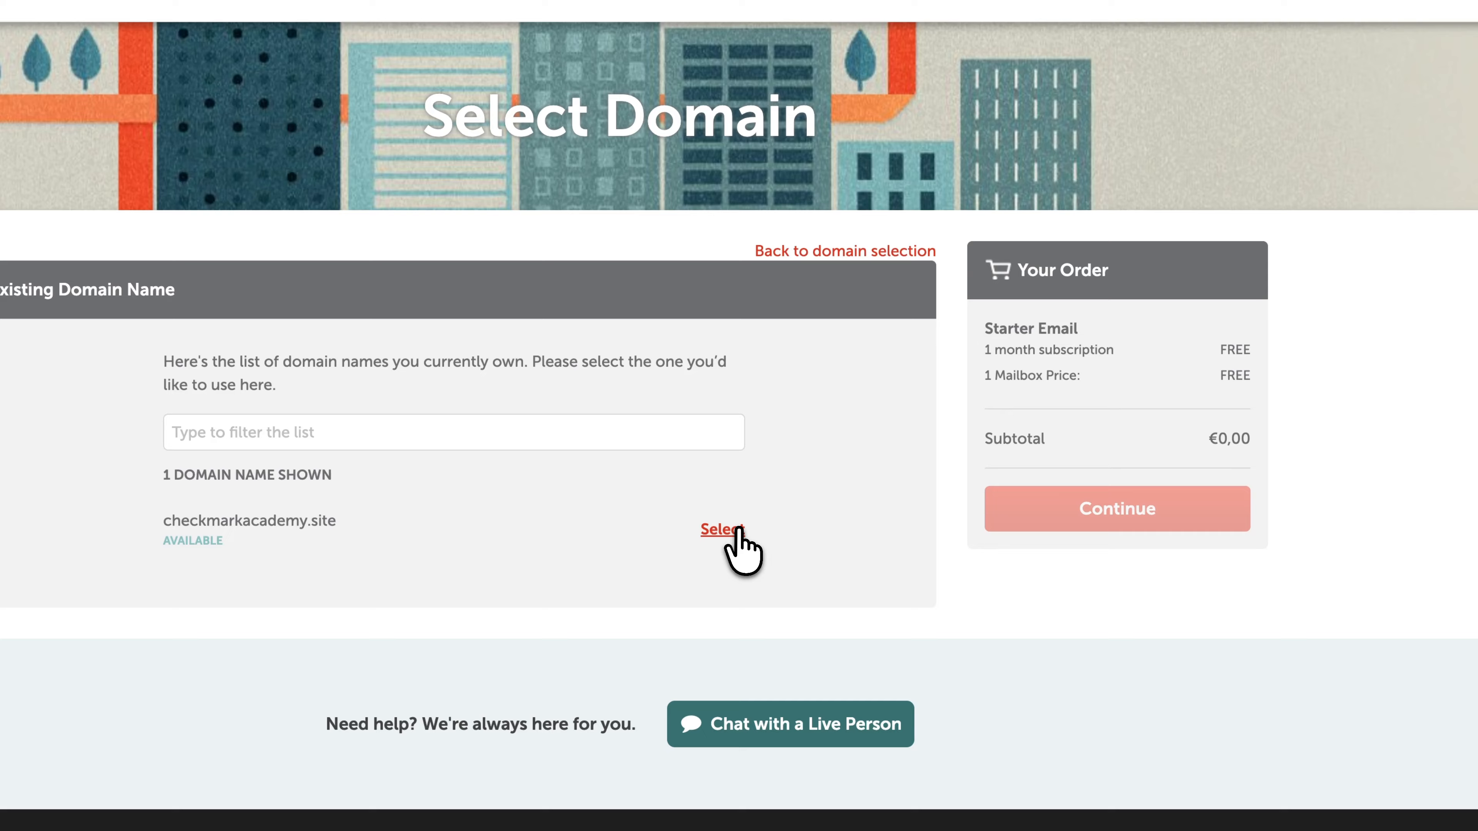
click(818, 575)
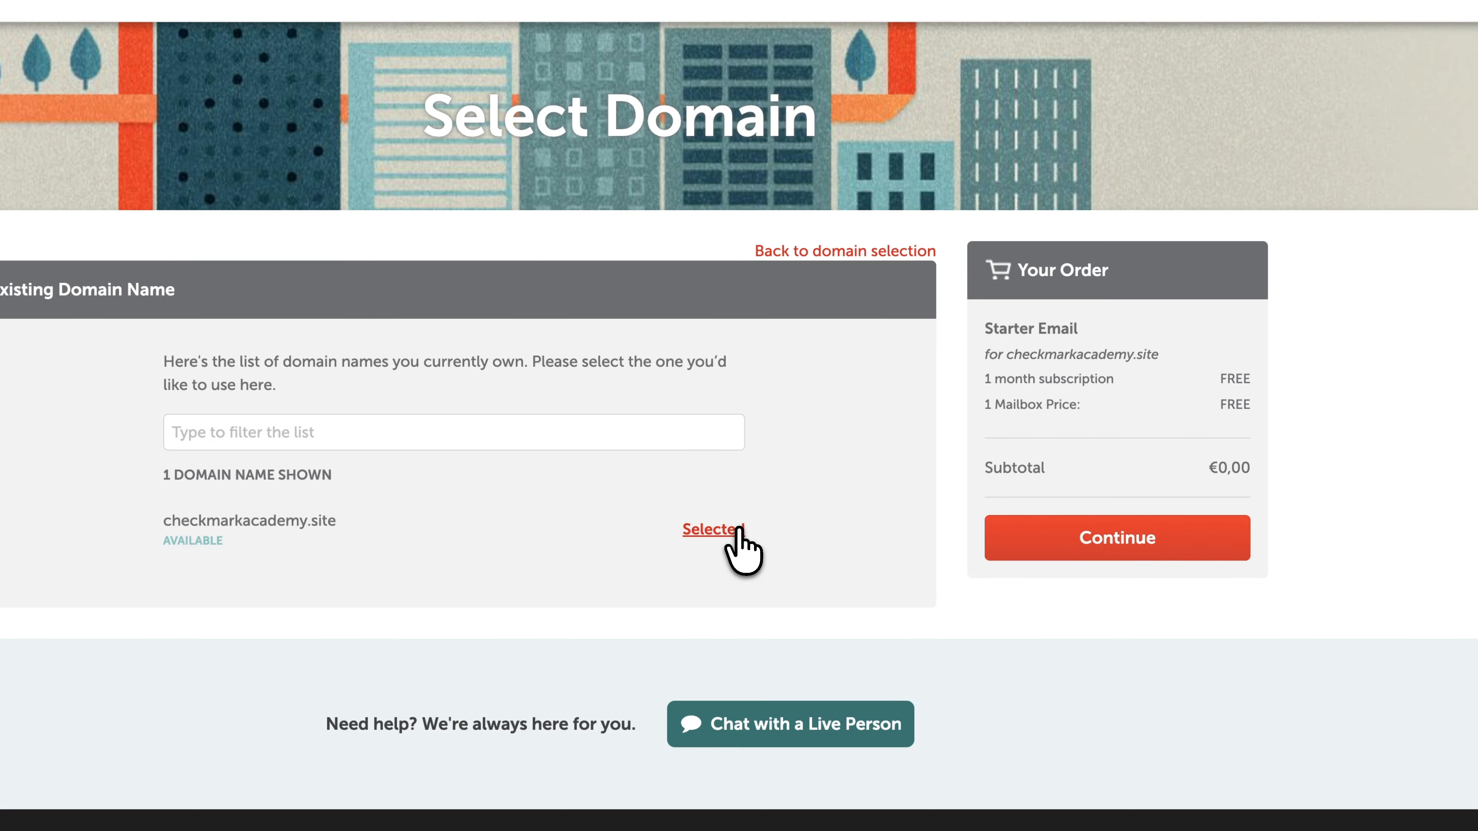
click(1074, 553)
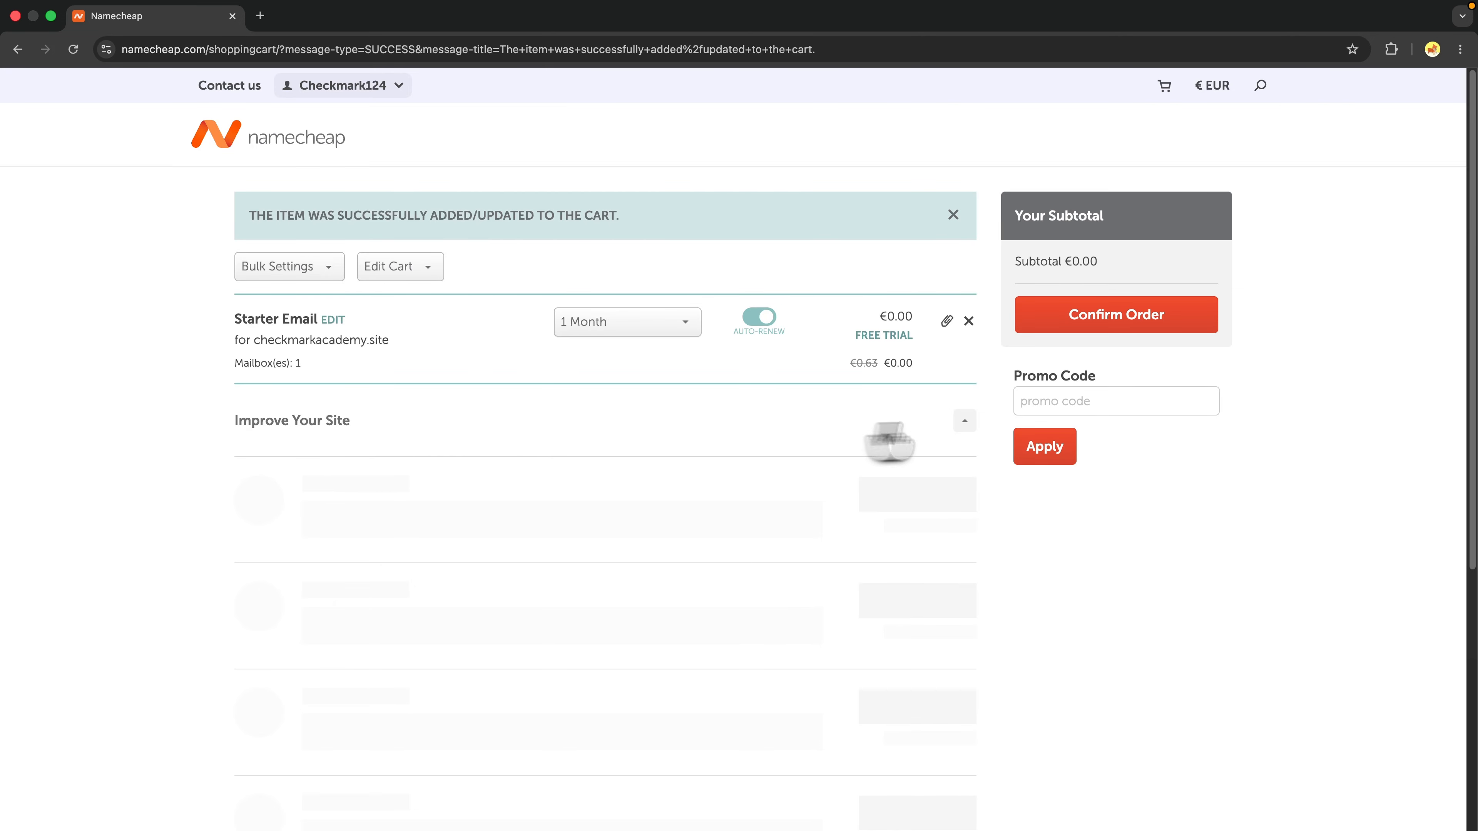
Keep the 1 Month duration, confirm the order and pay the $0.00 total.
click(621, 324)
click(527, 377)
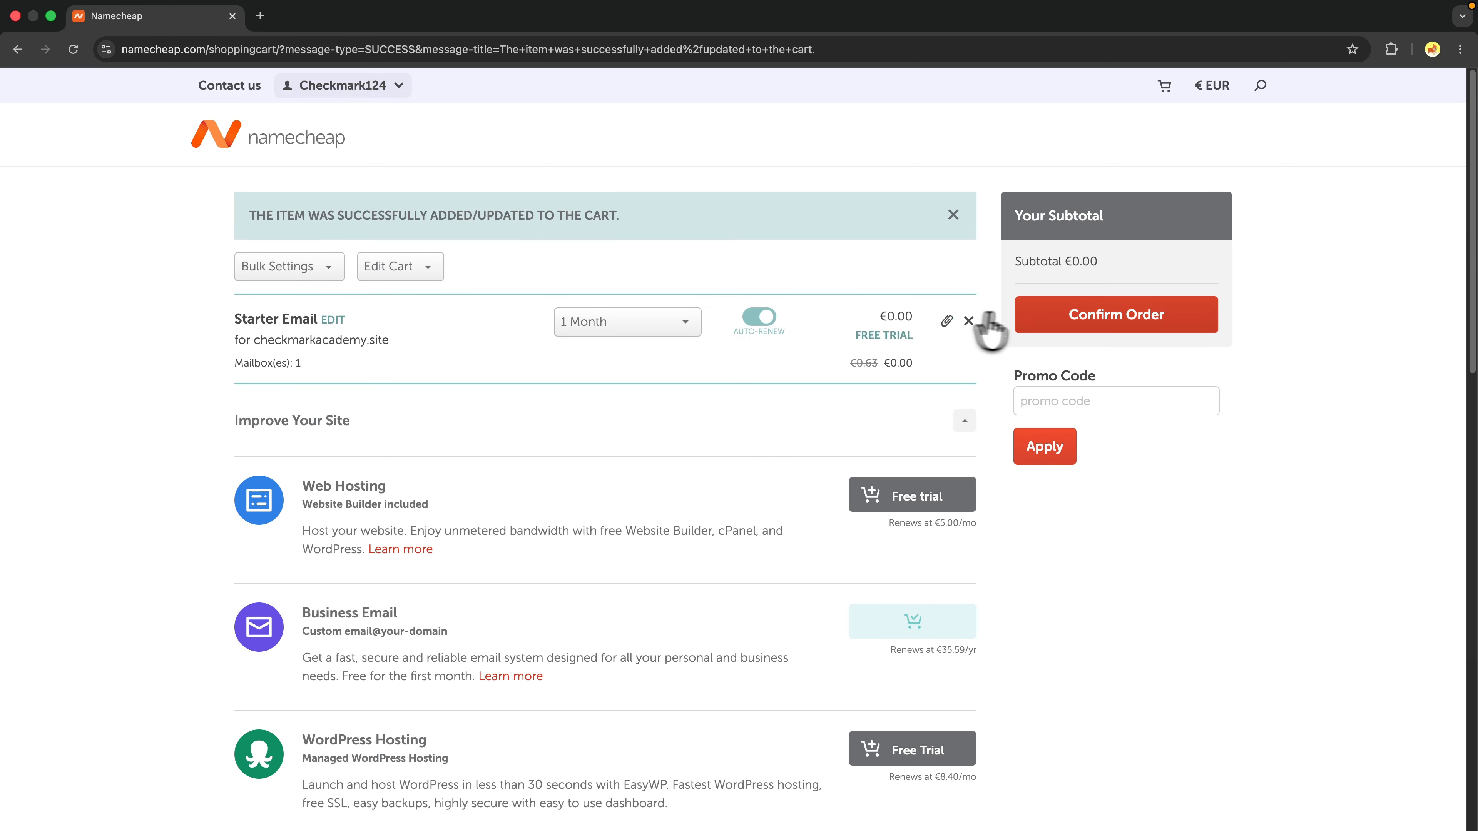
click(1065, 325)
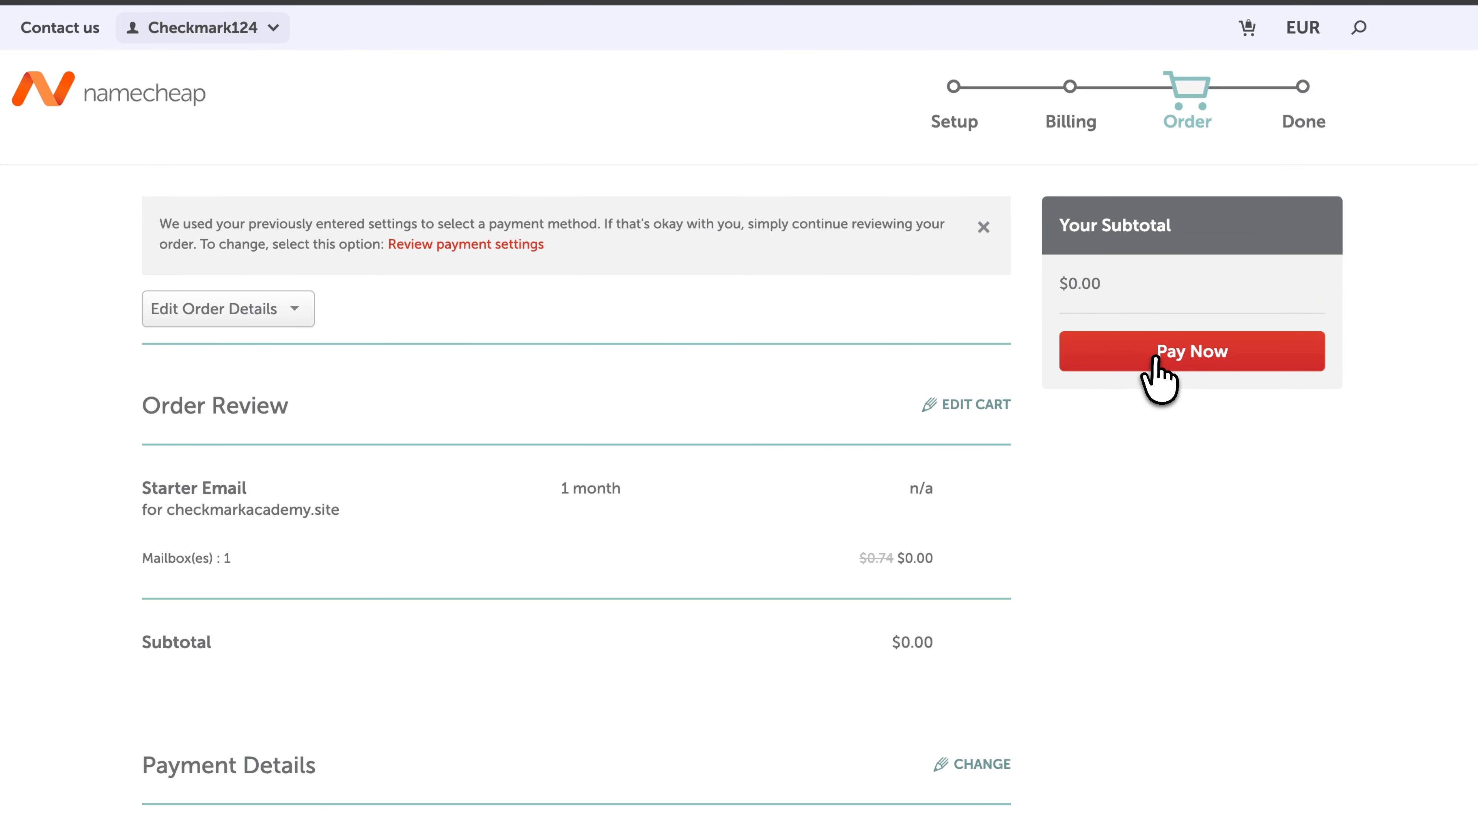
click(1071, 358)
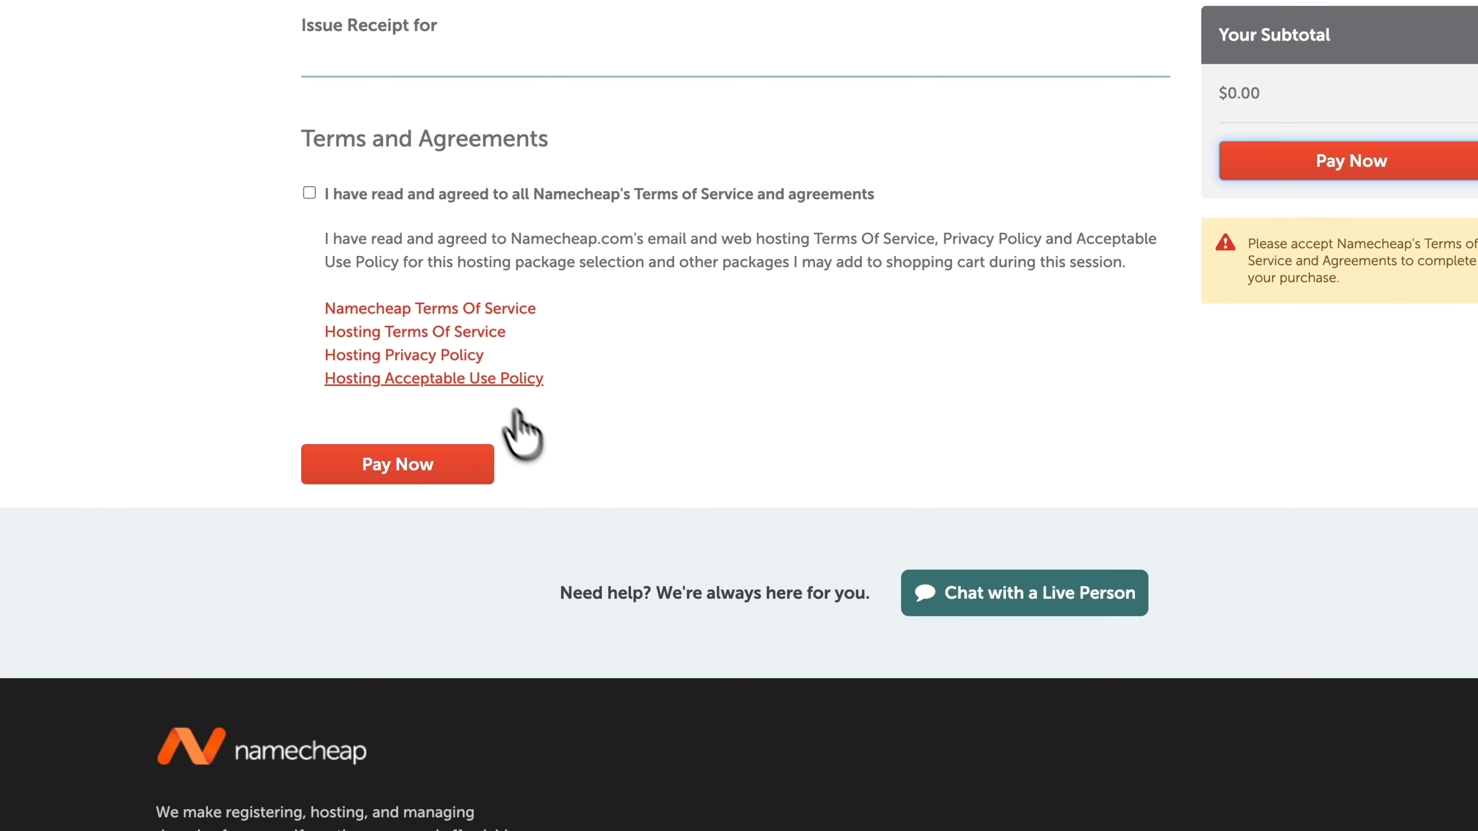
scroll(462, 330, up, 3)
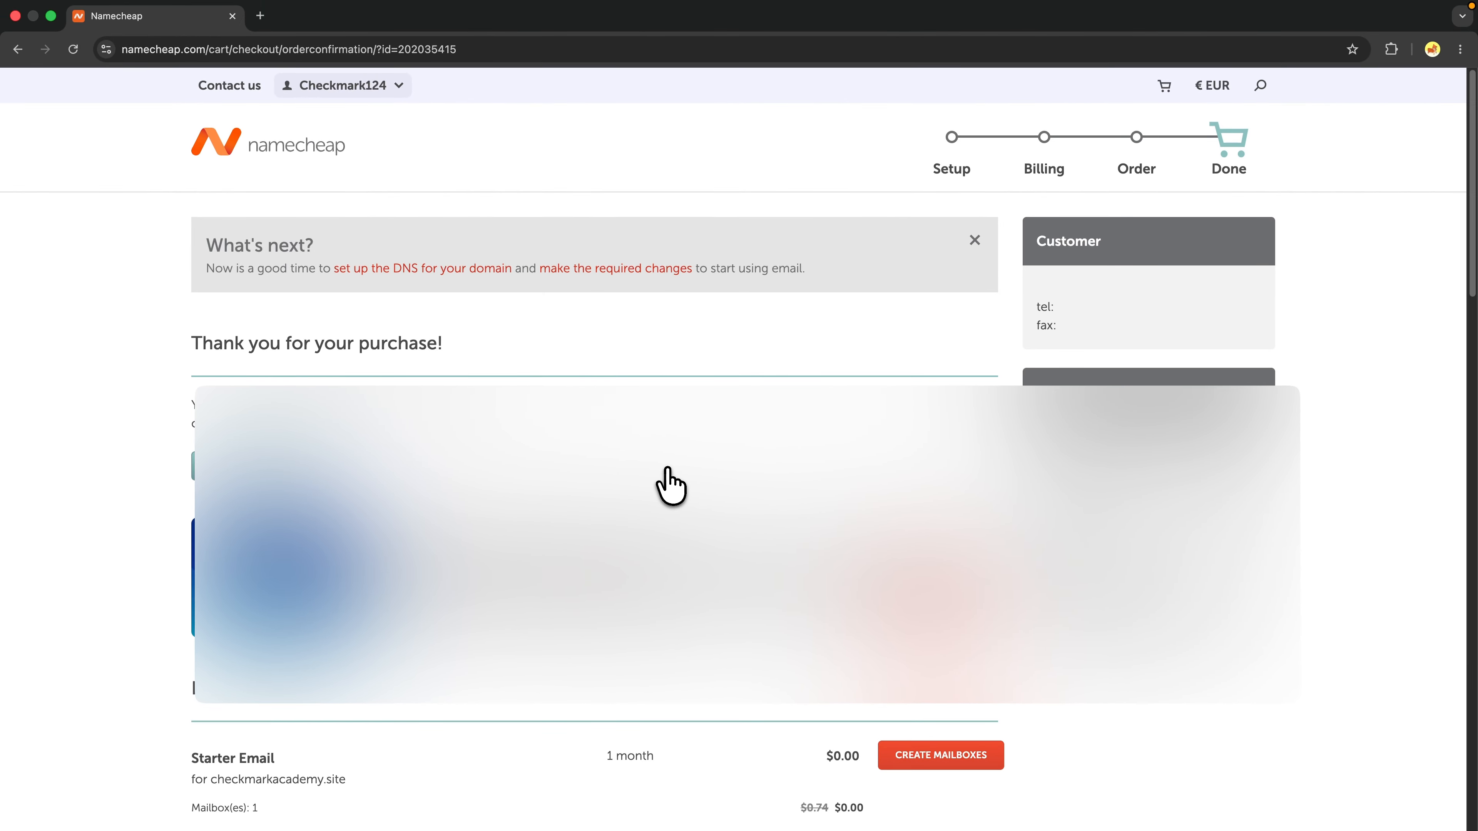
Go via the homepage and Domain List to the Private Email subscriptions showing the Starter plan.
click(296, 152)
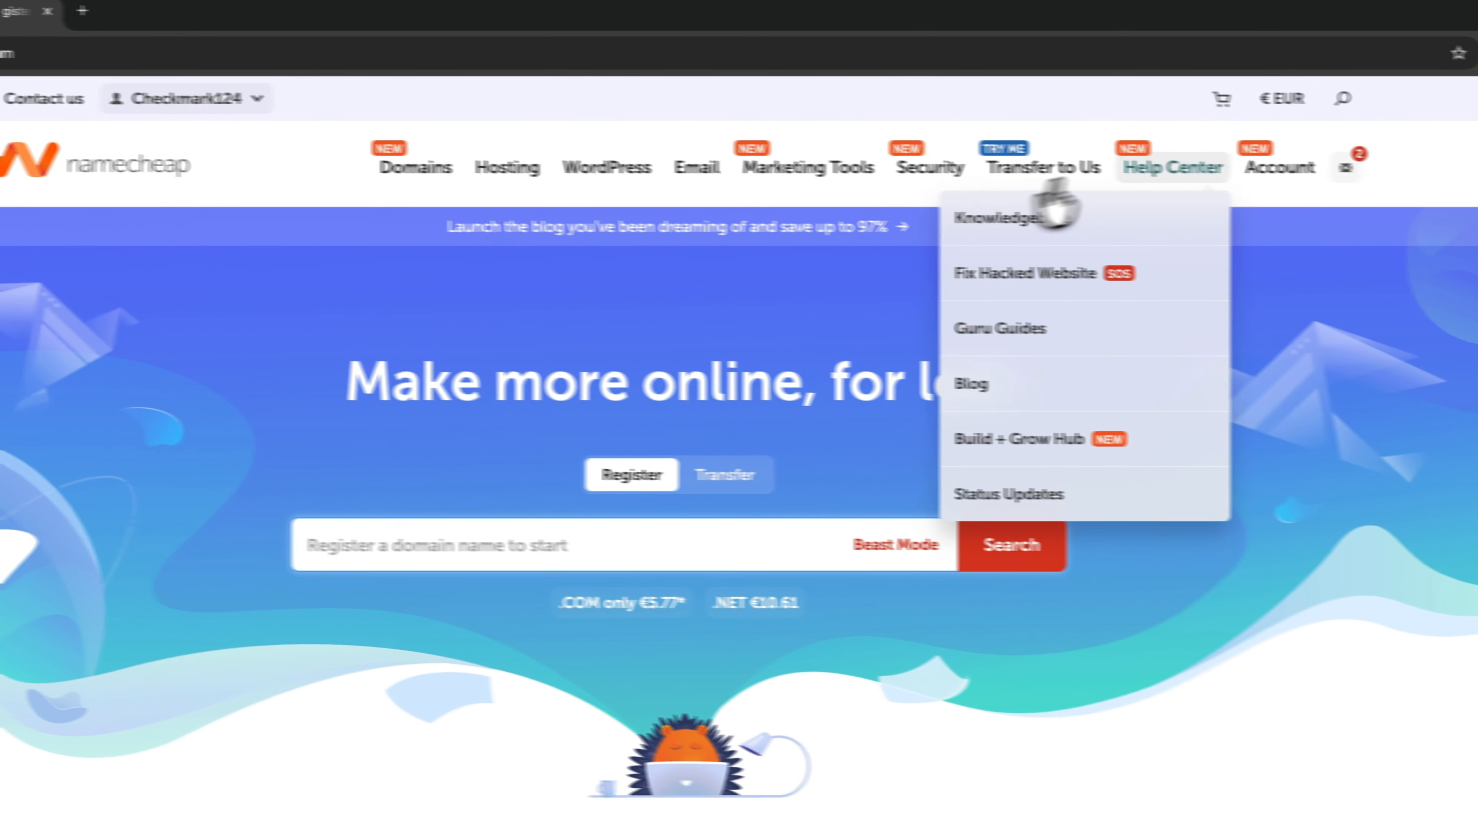
mouse_move(1455, 175)
click(1075, 331)
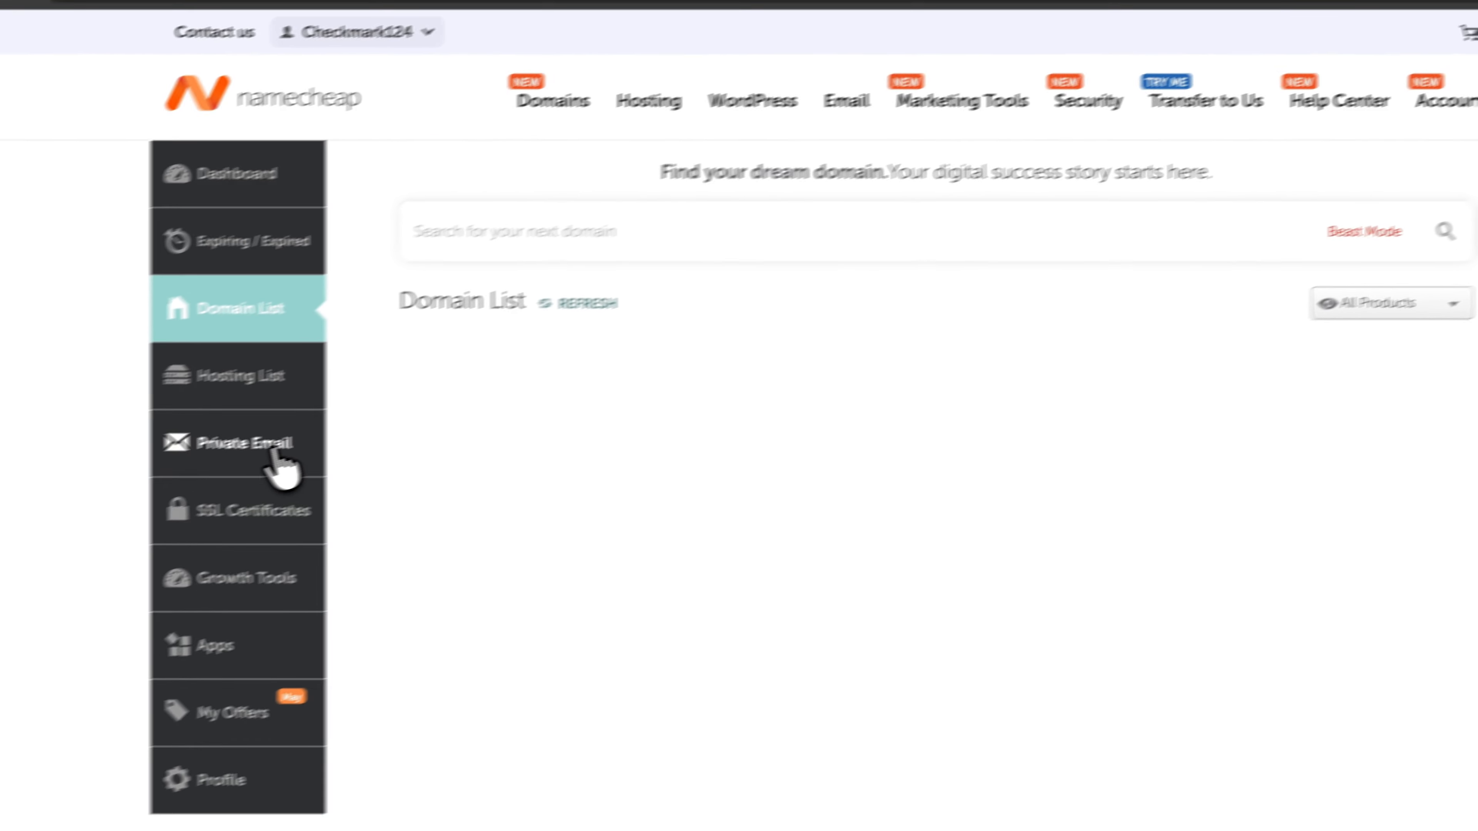
click(272, 448)
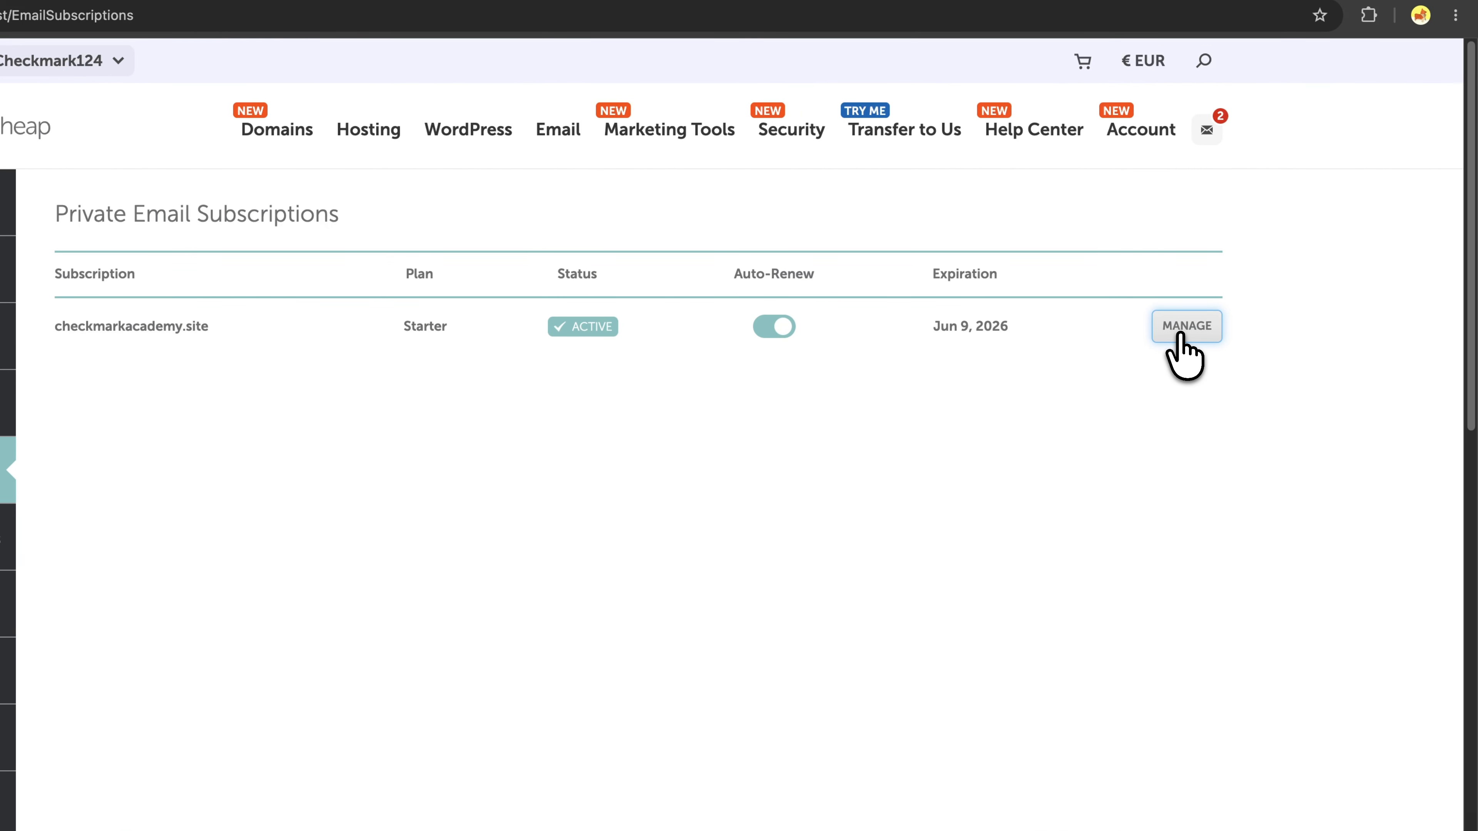
Manage the checkmarkacademy.site subscription and open Create Mailbox, which defaults to 5 GB storage.
click(1182, 335)
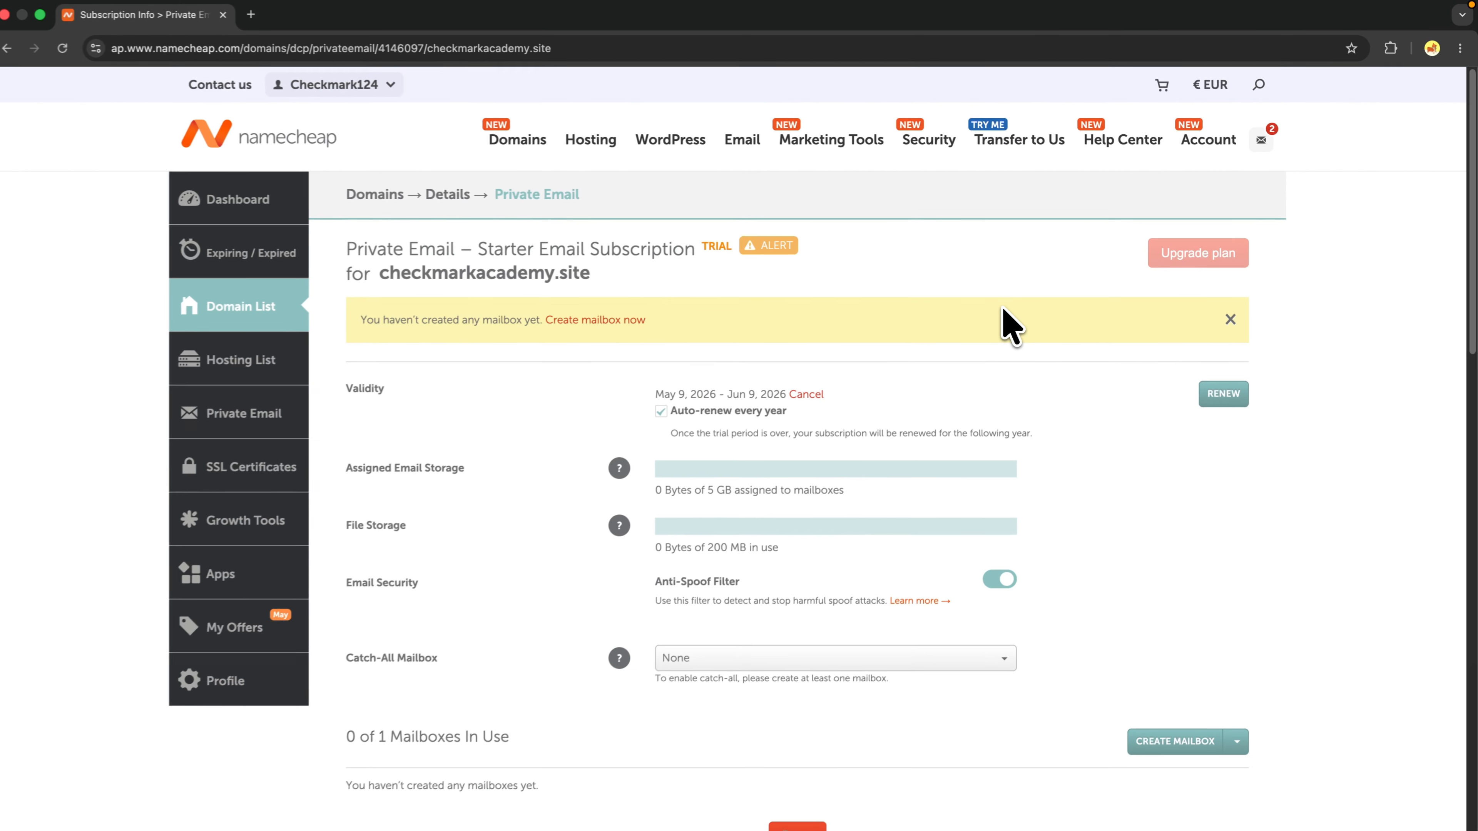
scroll(870, 359, down, 5)
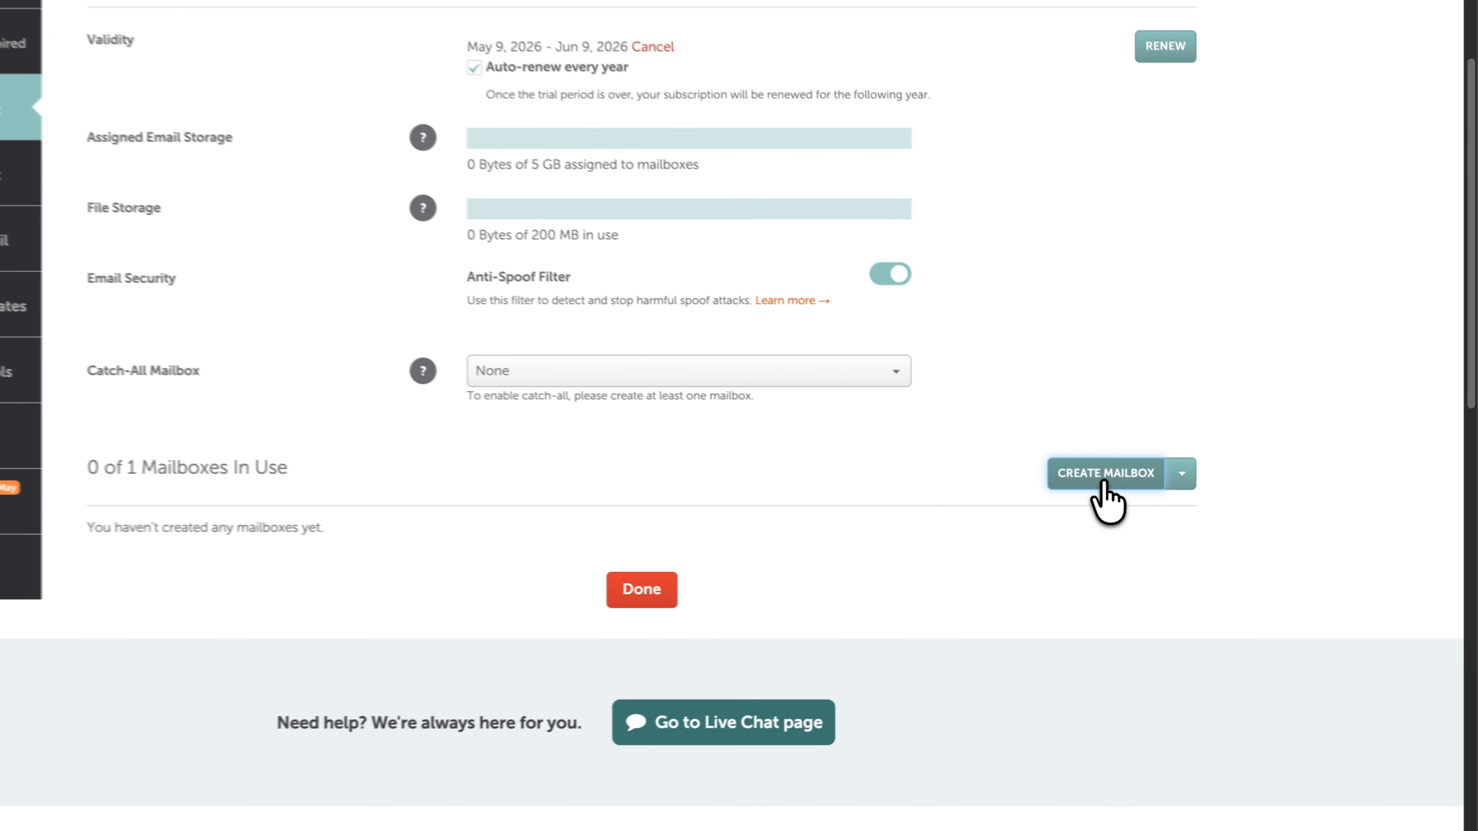
click(1171, 503)
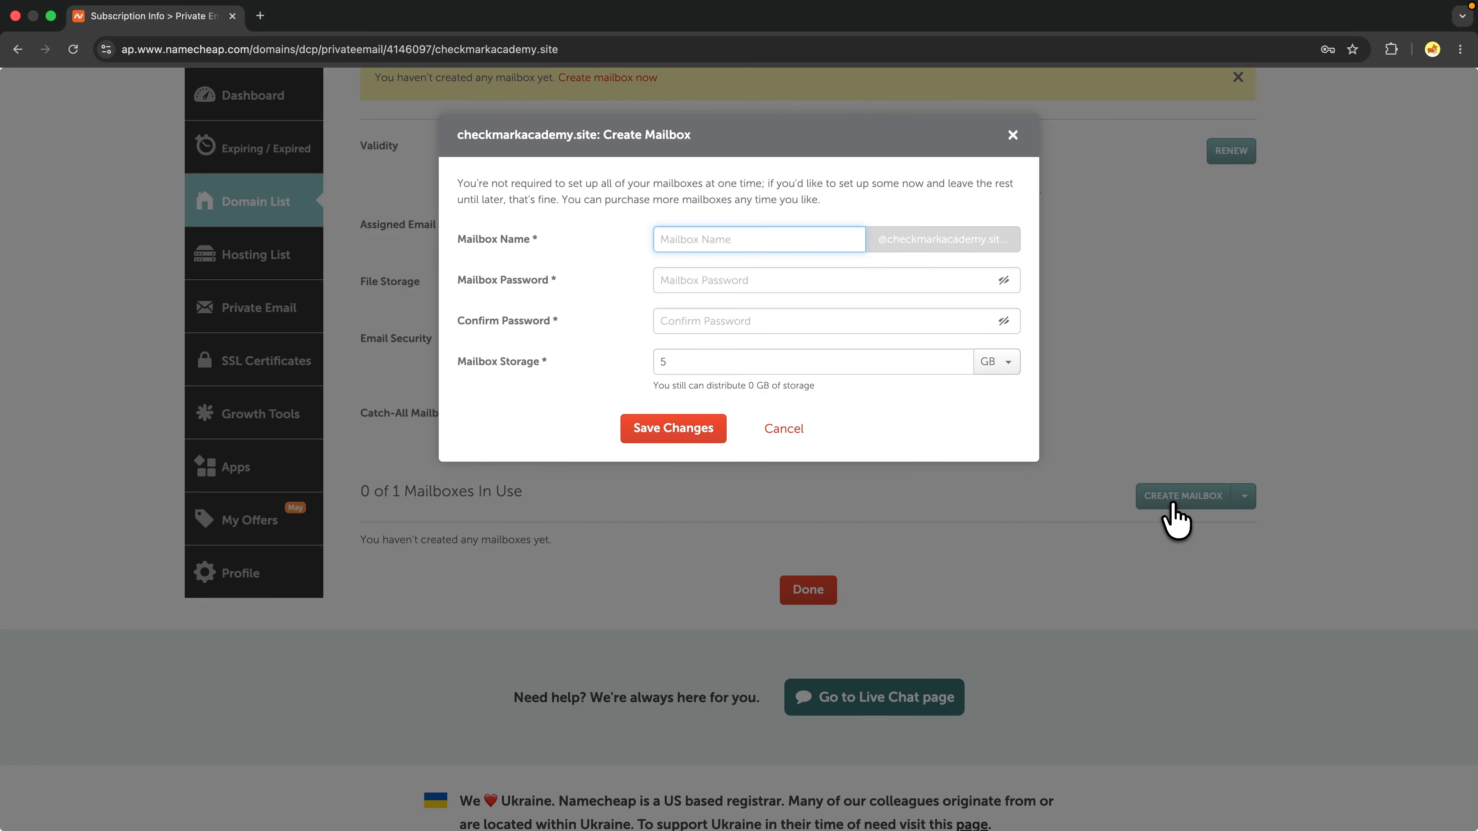
click(717, 282)
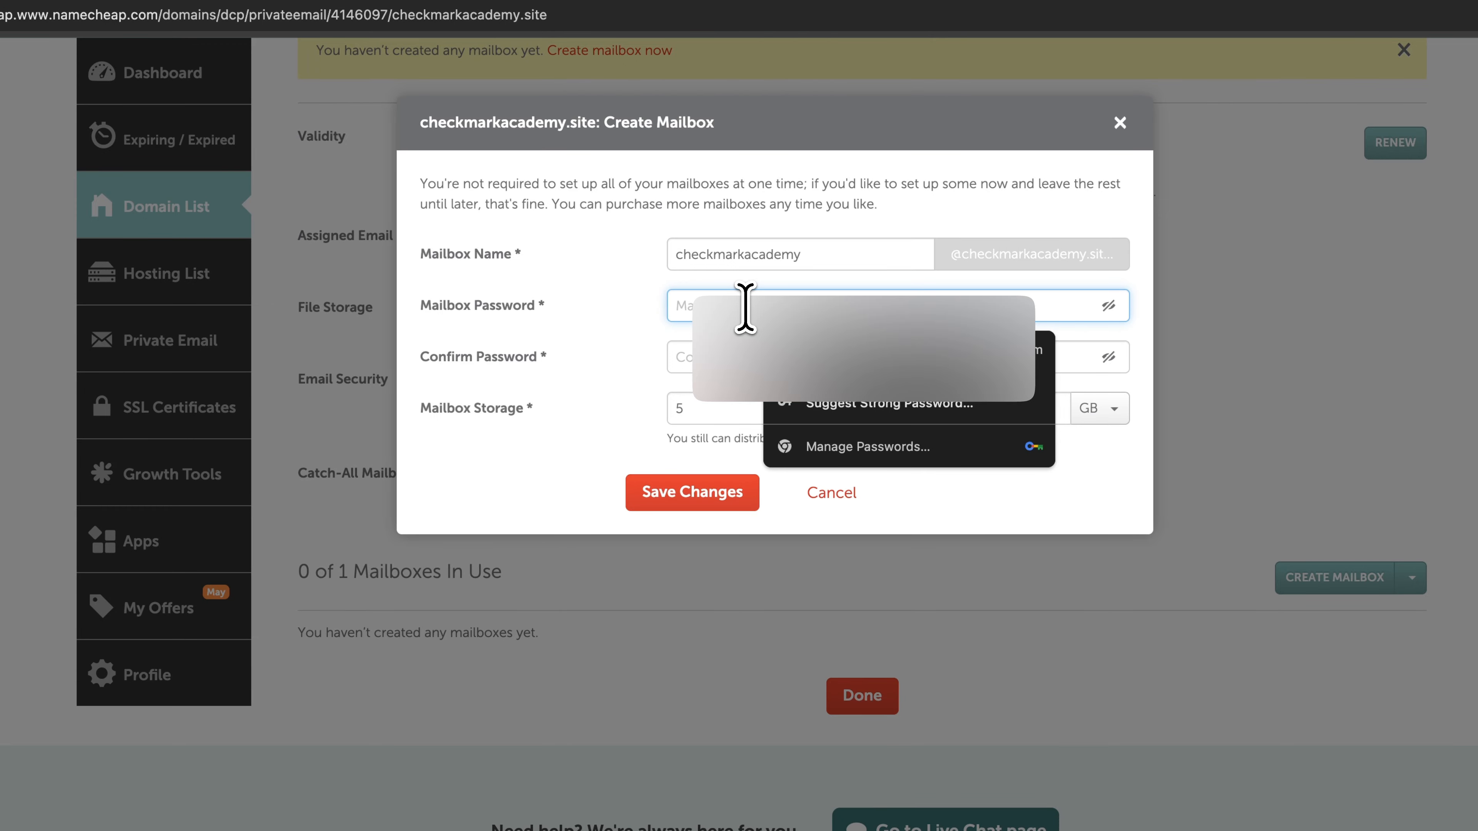
click(658, 312)
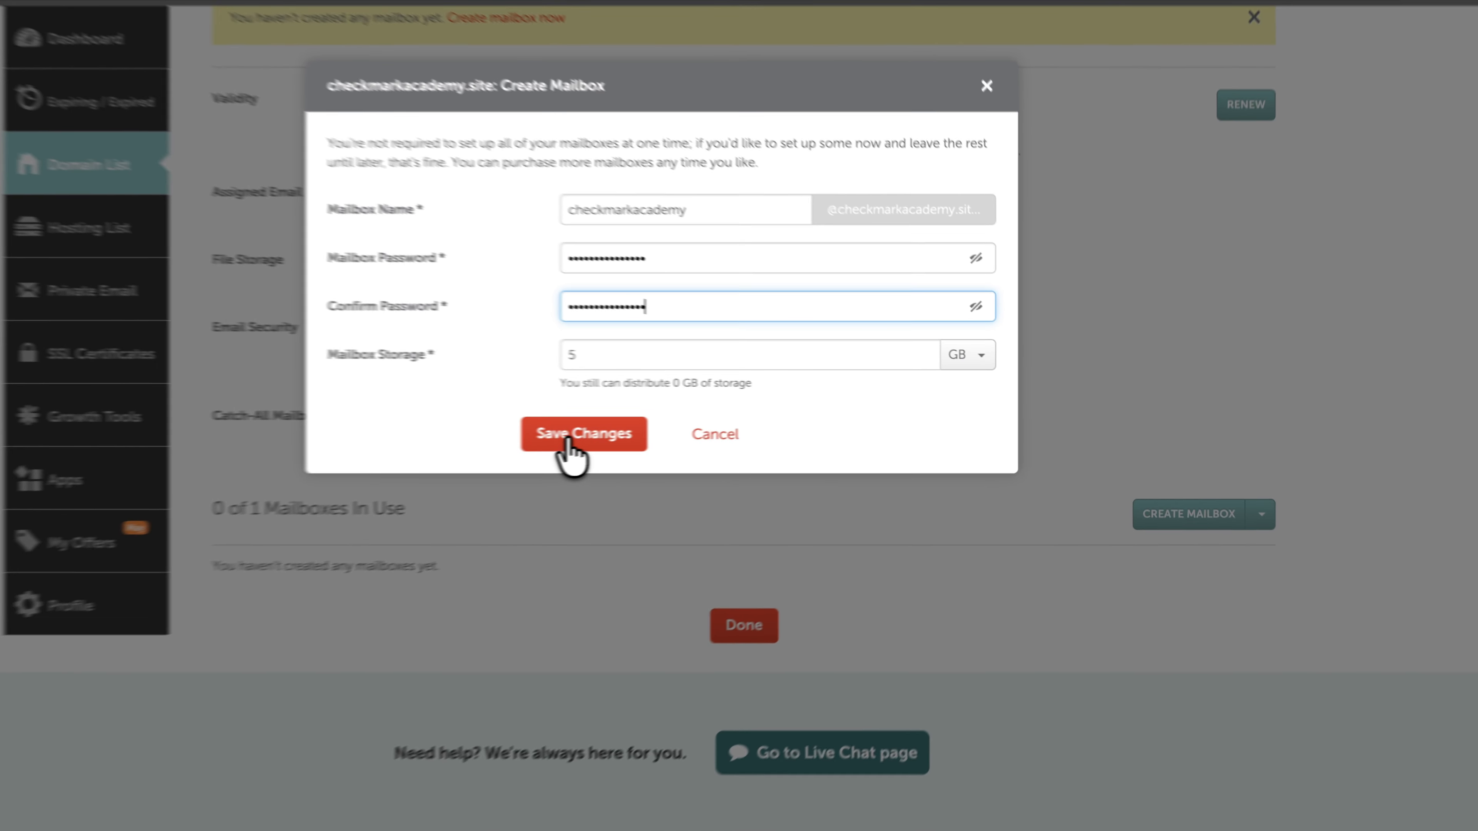
click(681, 434)
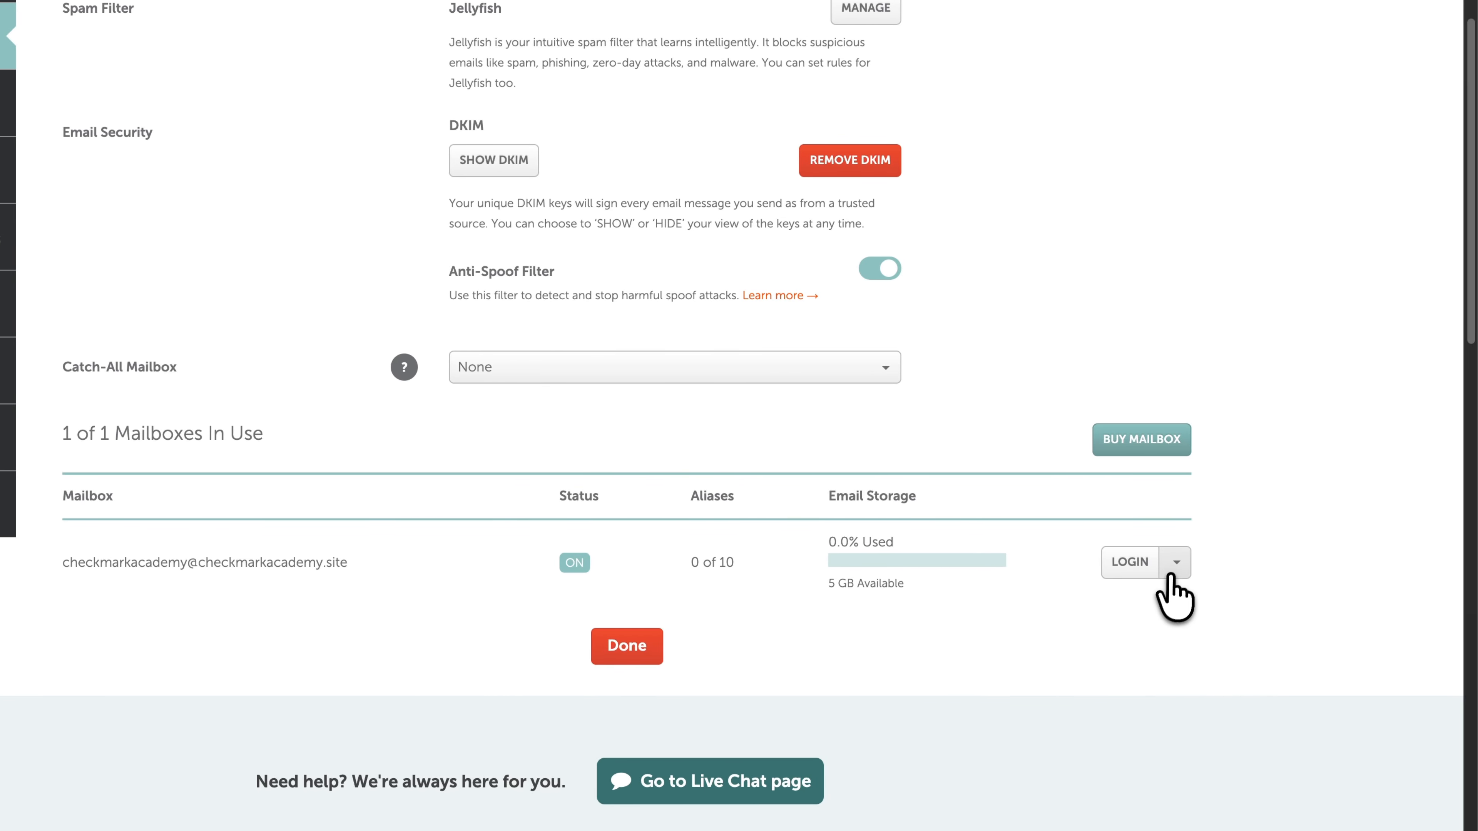
Check the new mailbox's options, then finish and return to the domain list.
click(1191, 563)
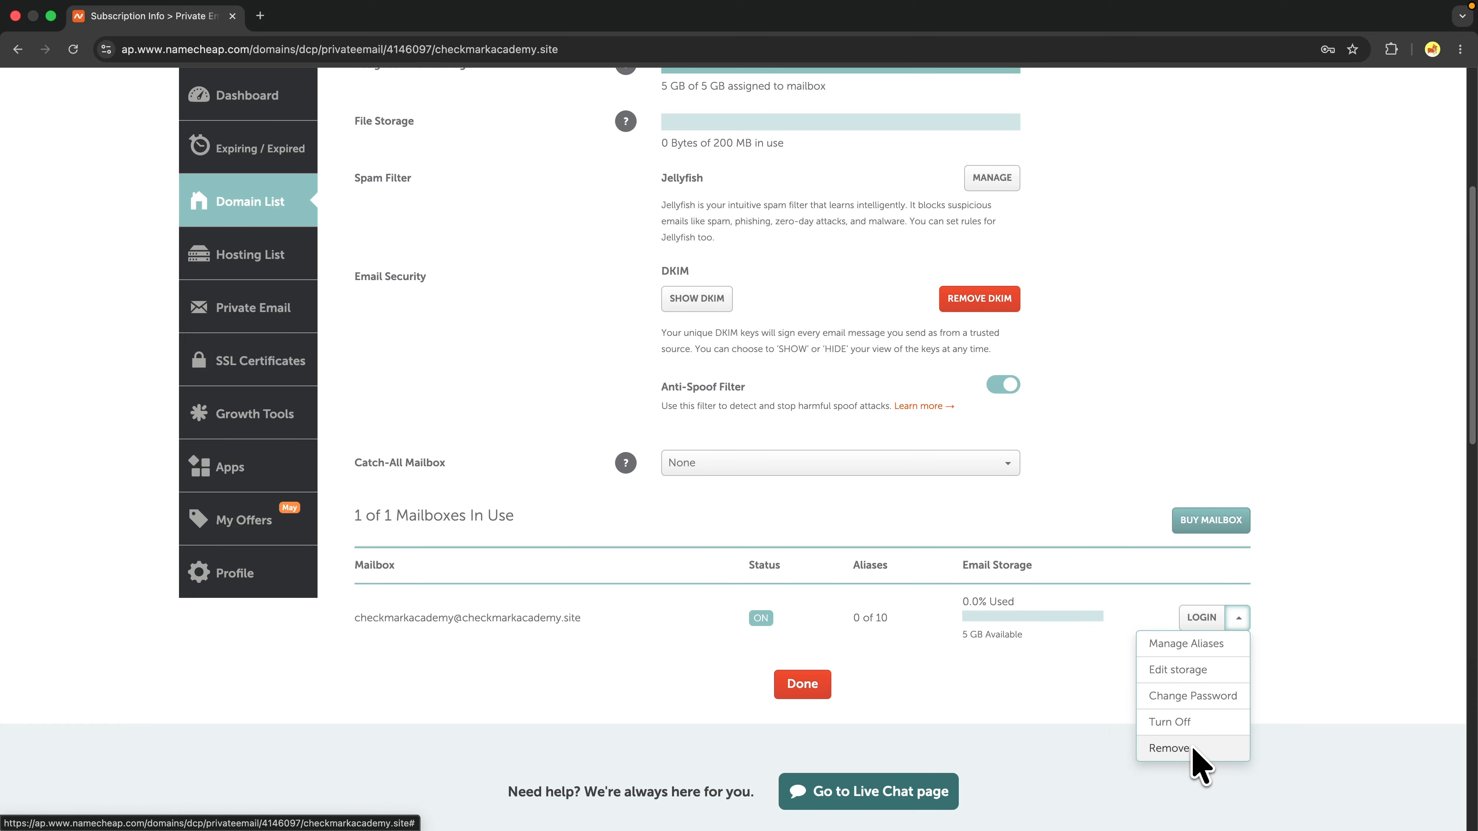
click(990, 663)
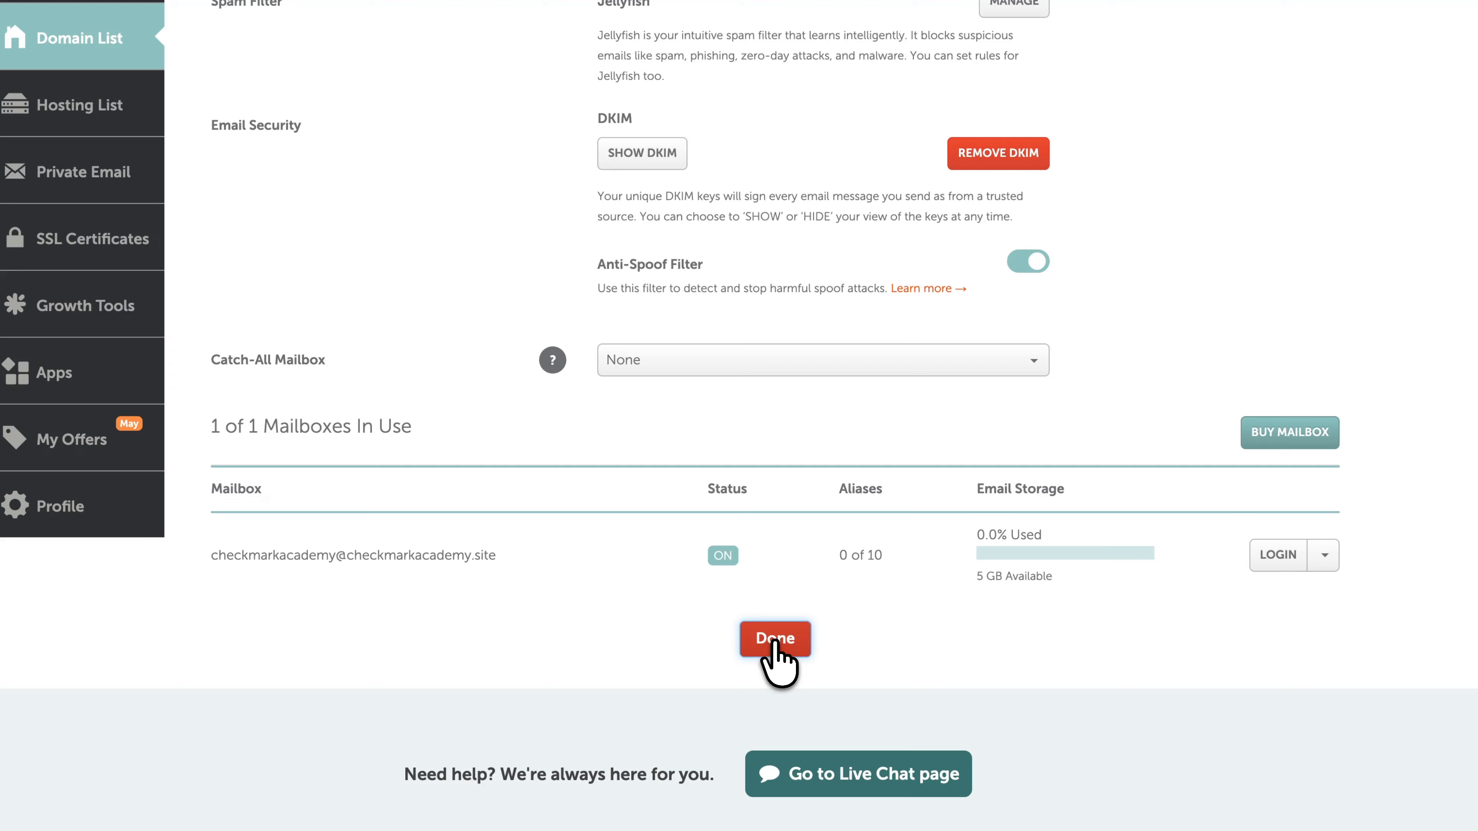
click(694, 647)
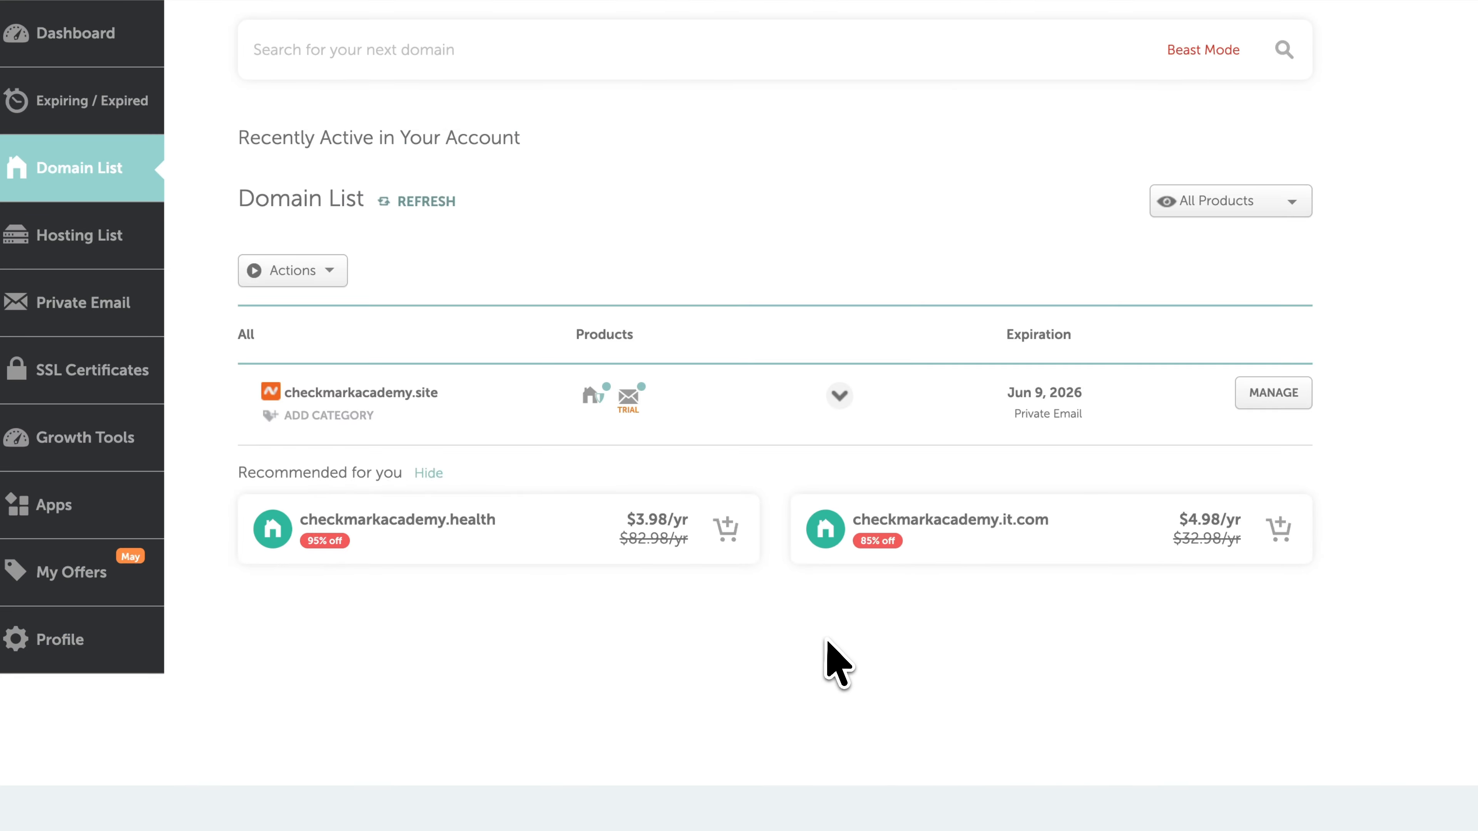
Log into the mailbox's webmail from the TRIAL email icon to open its empty inbox.
mouse_move(627, 396)
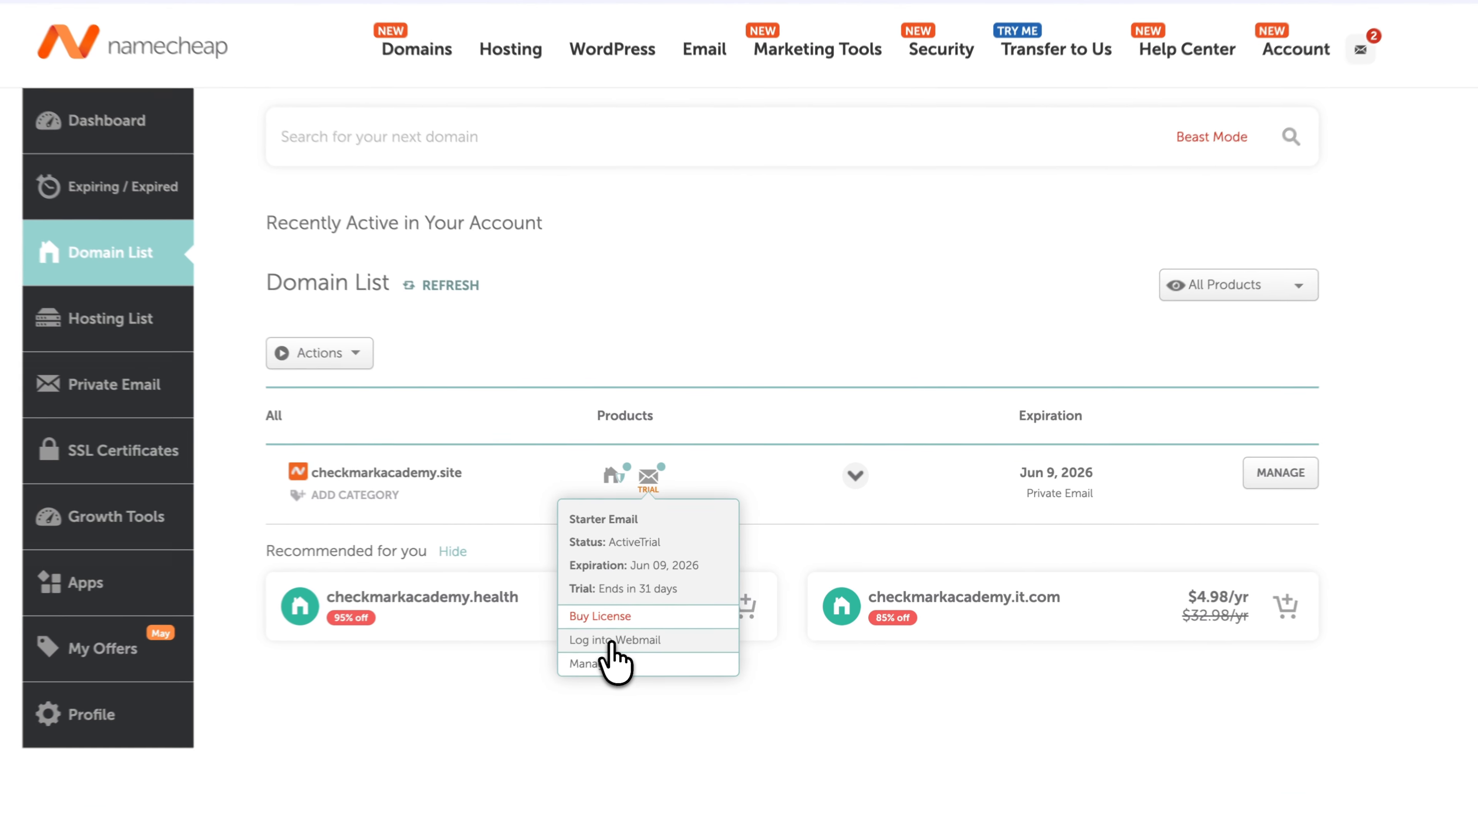
click(623, 642)
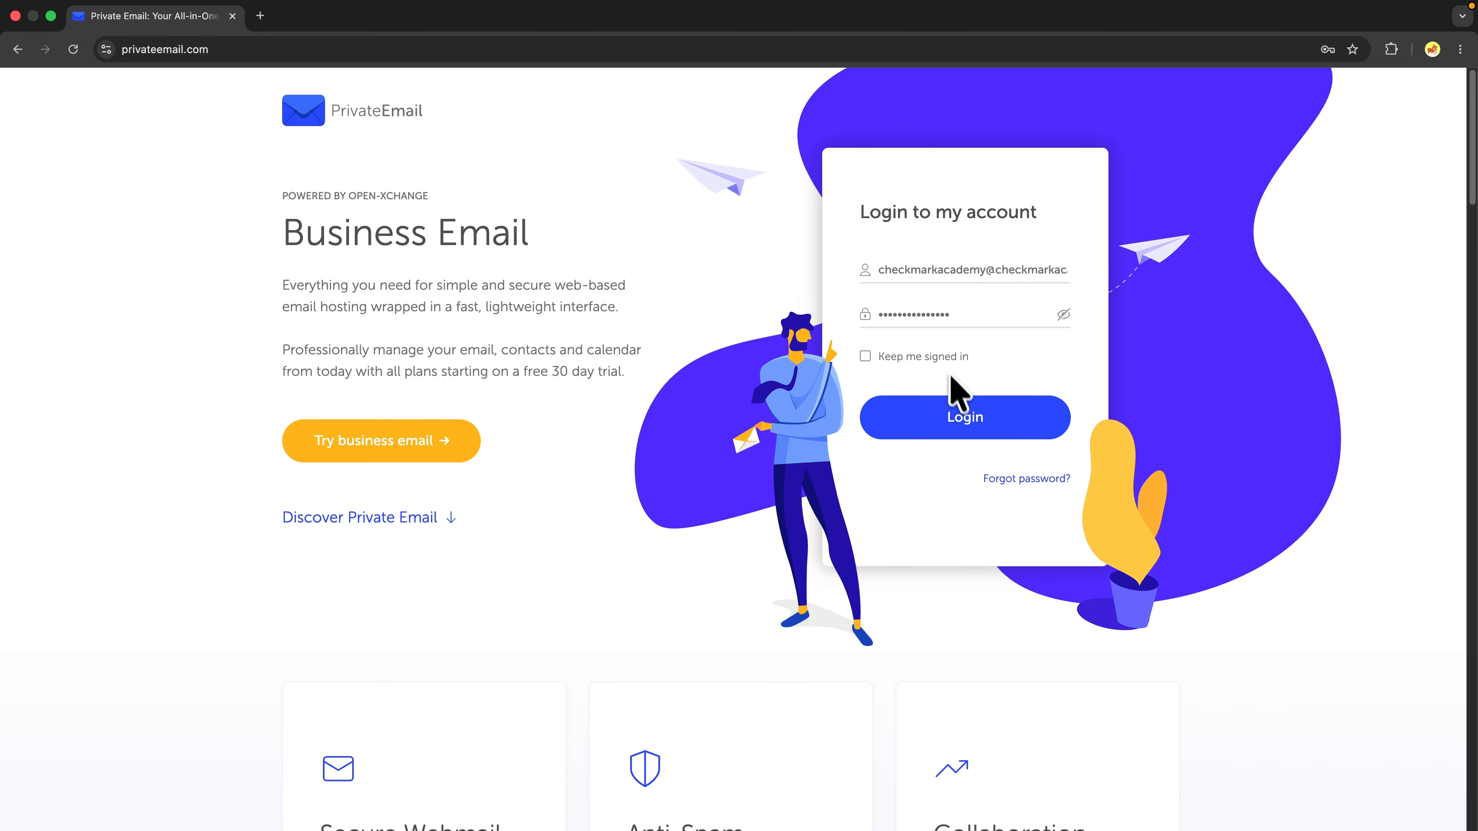
click(964, 418)
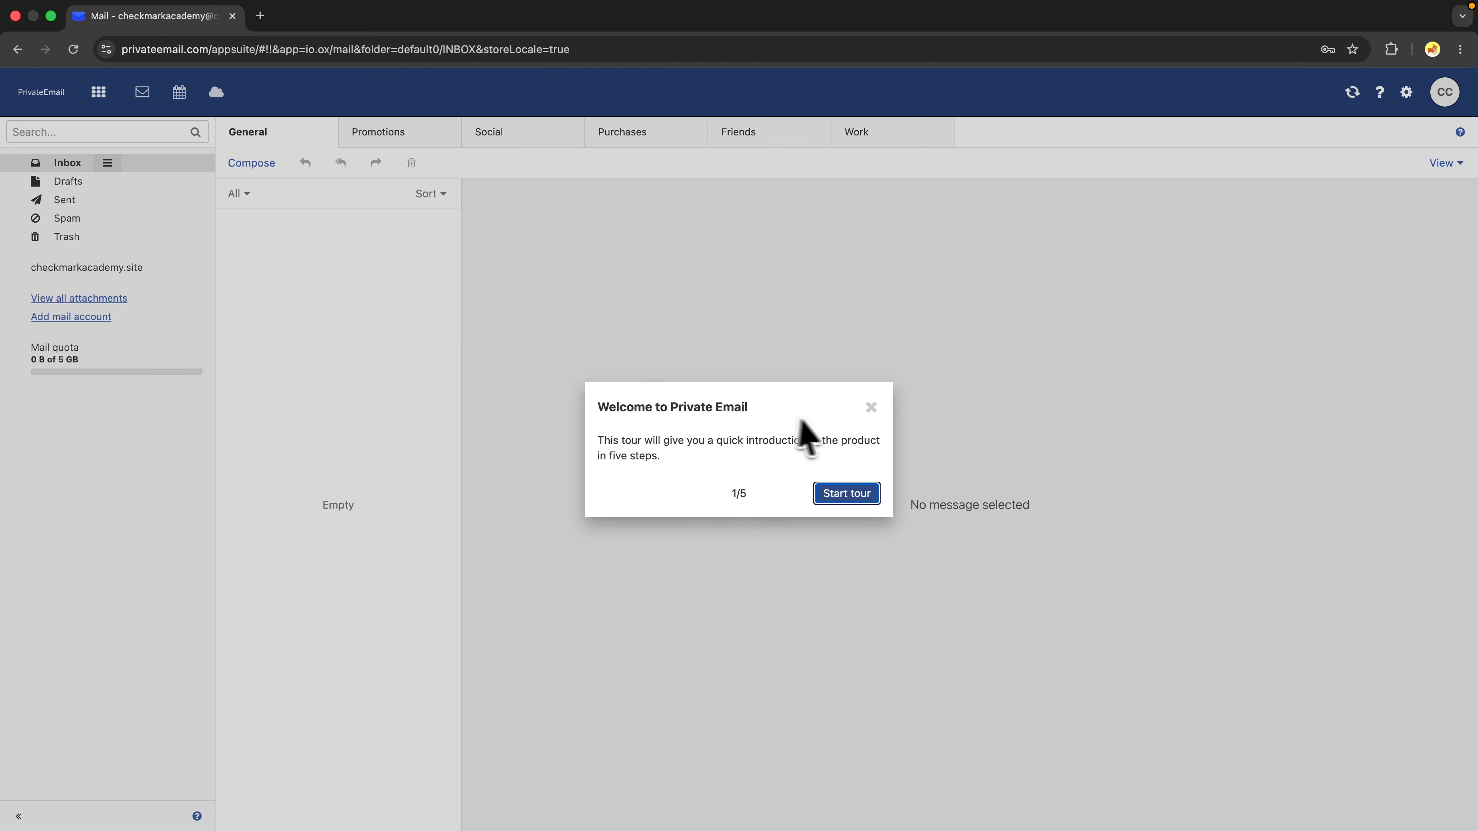
Step through all five tour steps, finish, and close the Cancel tour dialog.
click(838, 494)
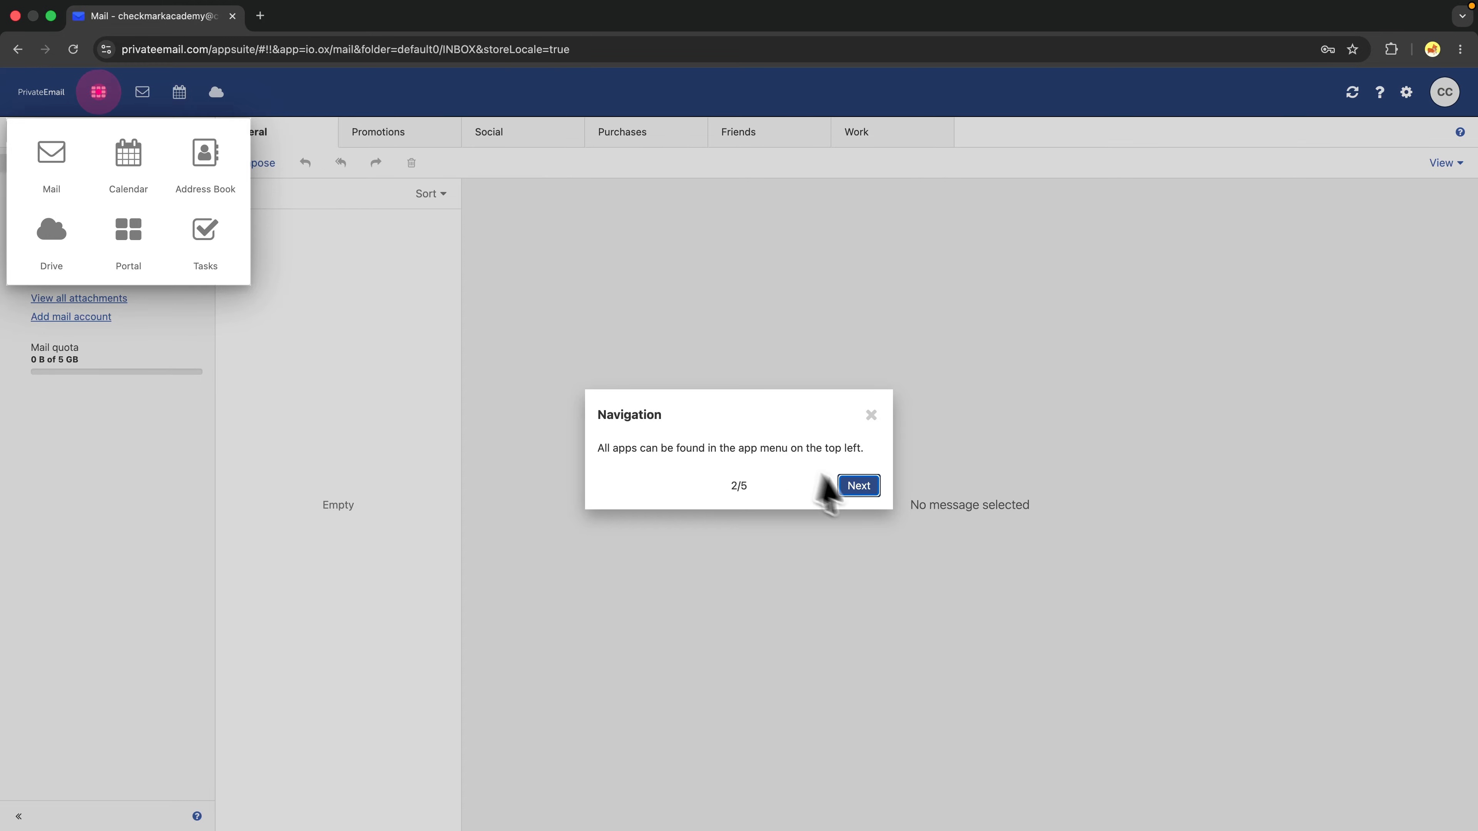
click(859, 486)
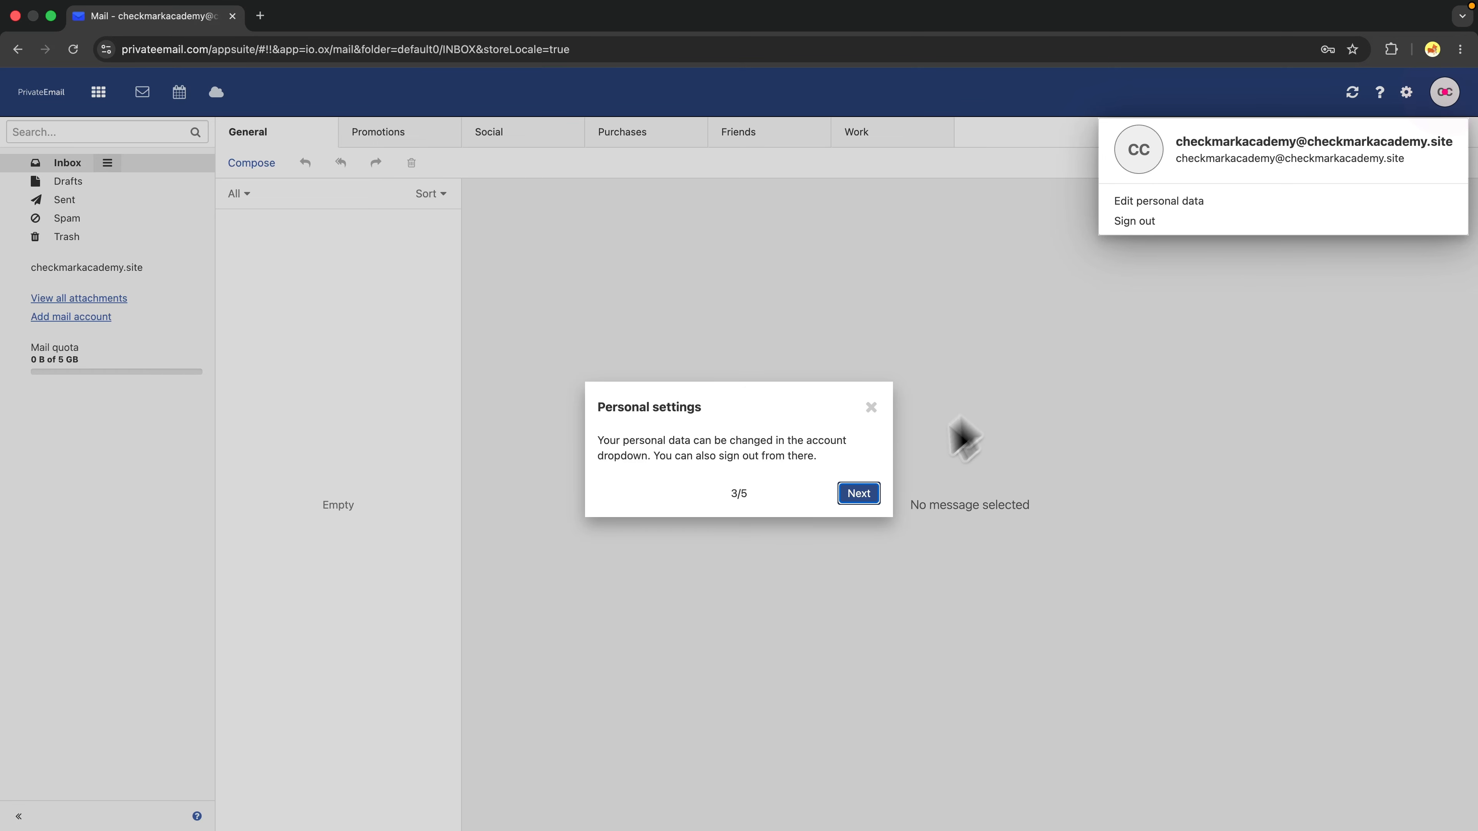
click(864, 494)
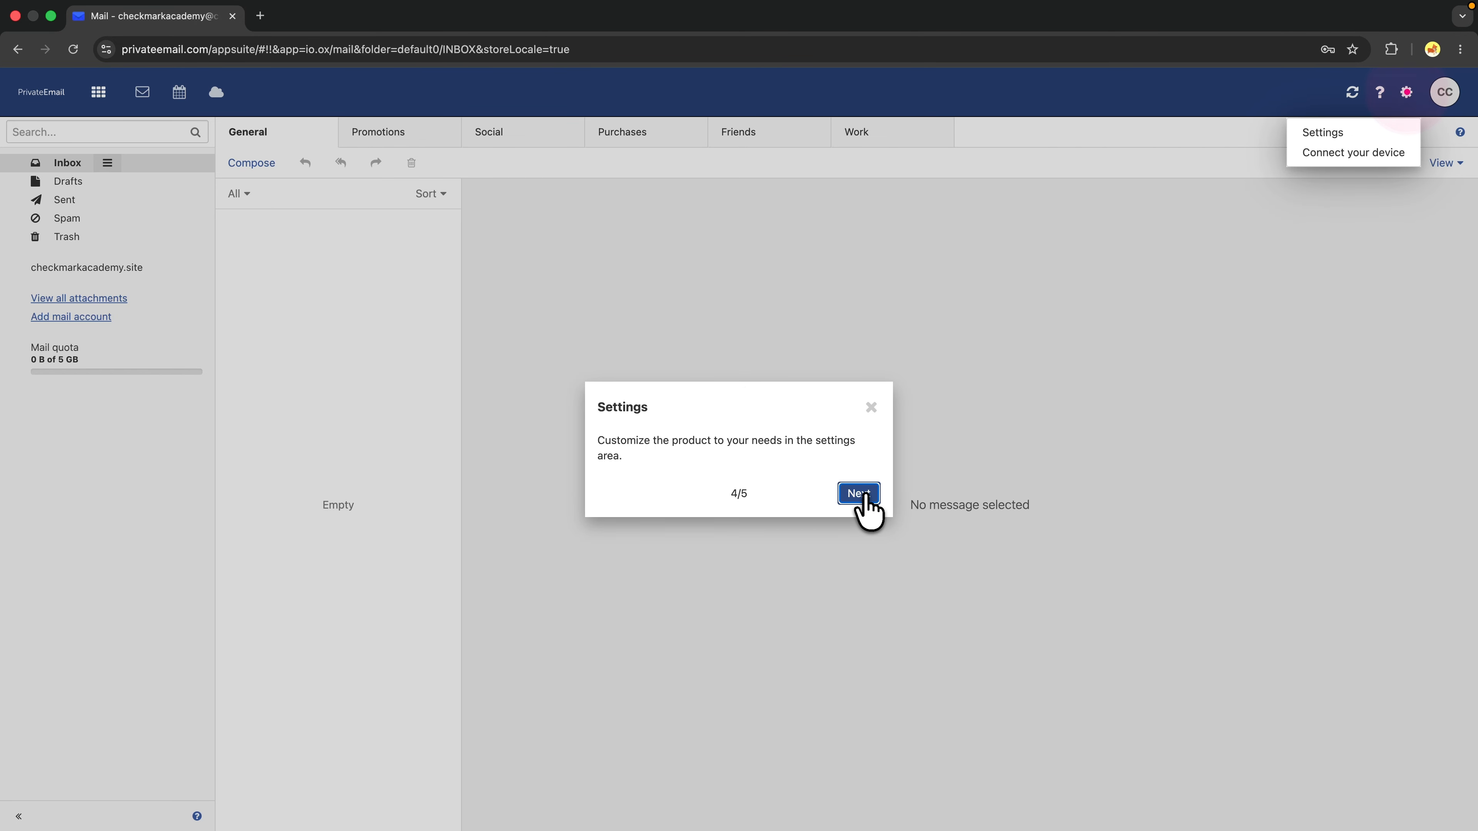
click(860, 494)
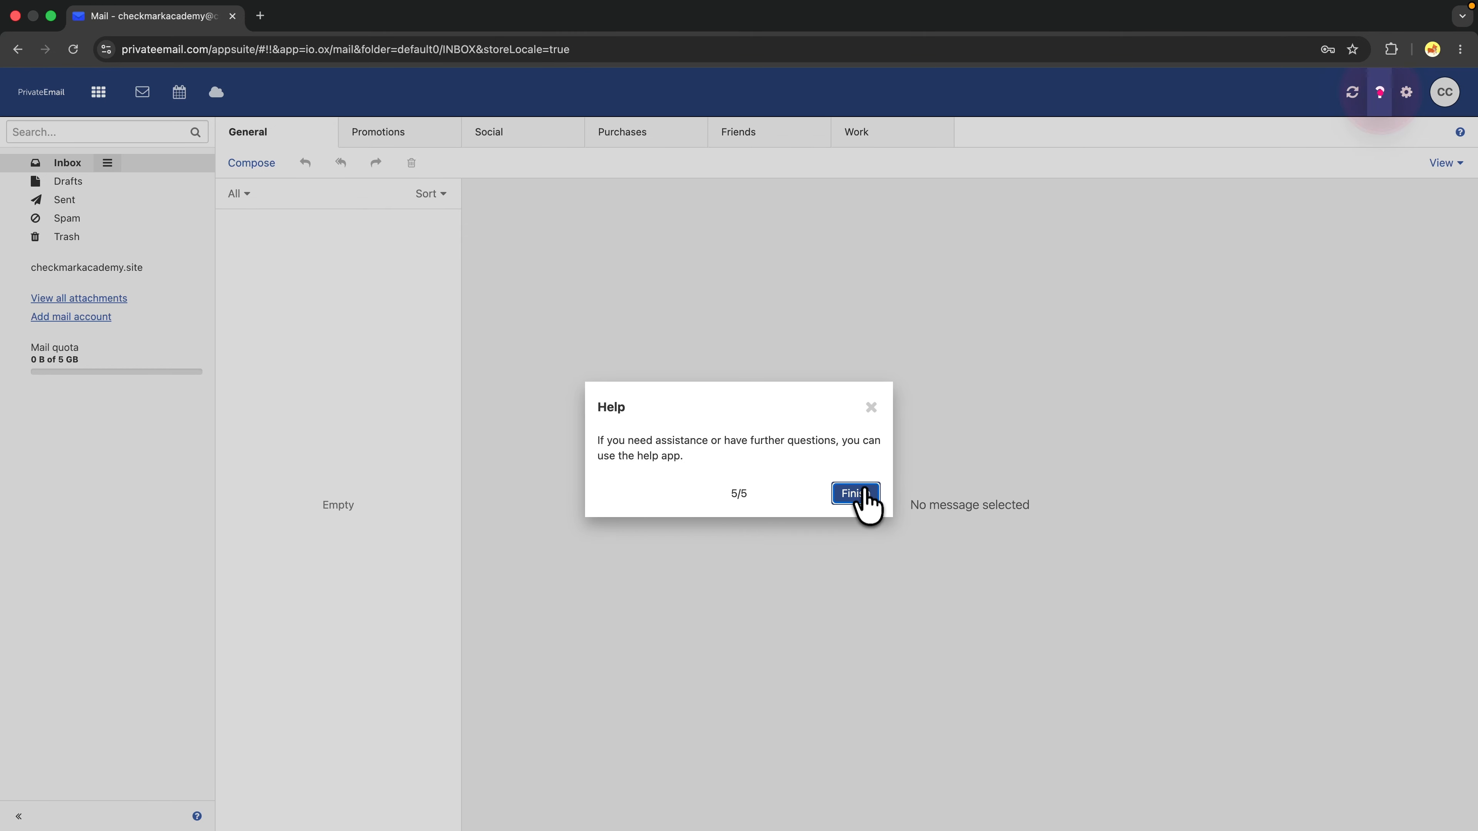
click(858, 495)
click(871, 408)
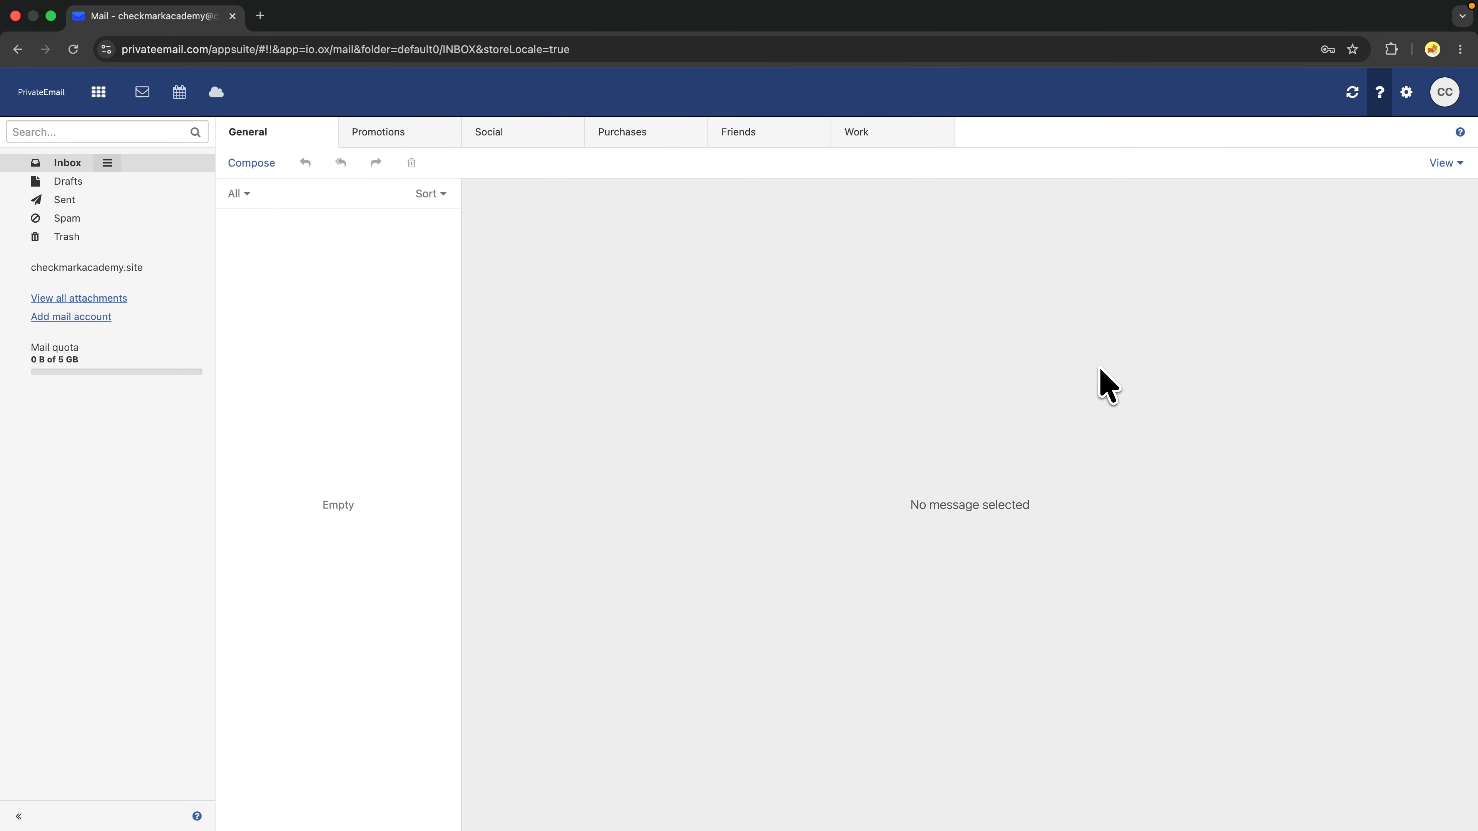